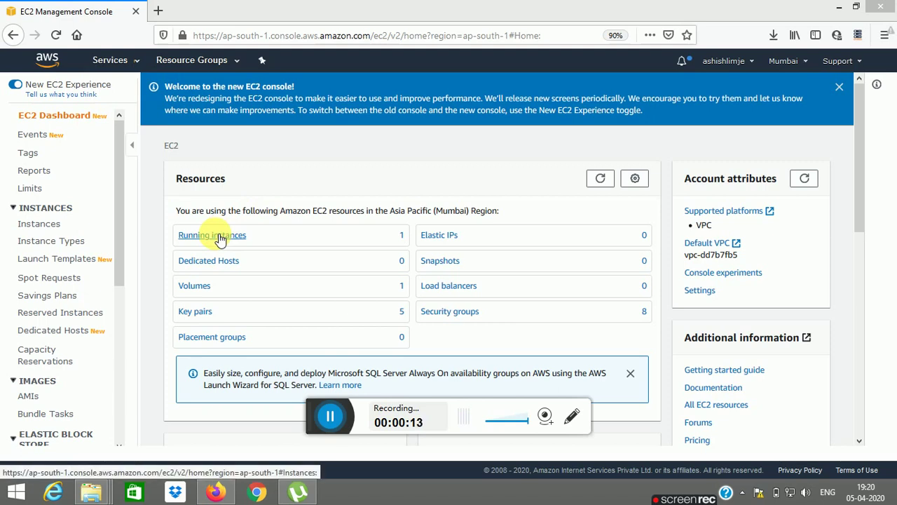
- Open the list of running instances and examine the t2.micro instance's columns through to its owner
{"action": "left_click", "coordinate": [219, 237]}
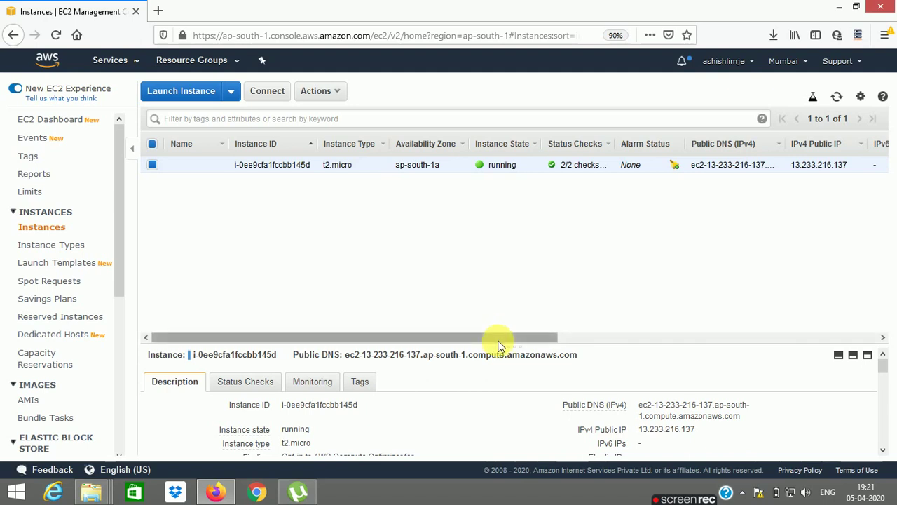
{"action": "left_click_drag", "start_coordinate": [501, 339], "coordinate": [571, 332]}
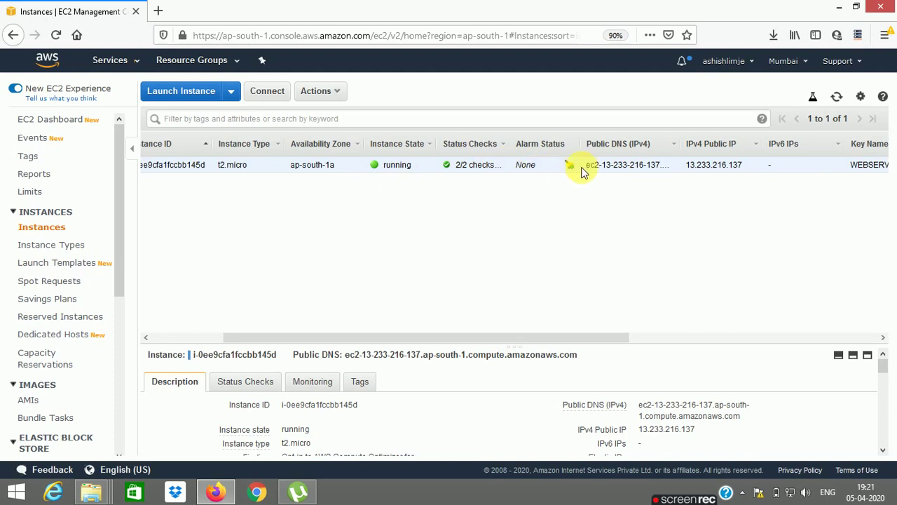
{"action": "left_click_drag", "start_coordinate": [561, 336], "coordinate": [638, 326]}
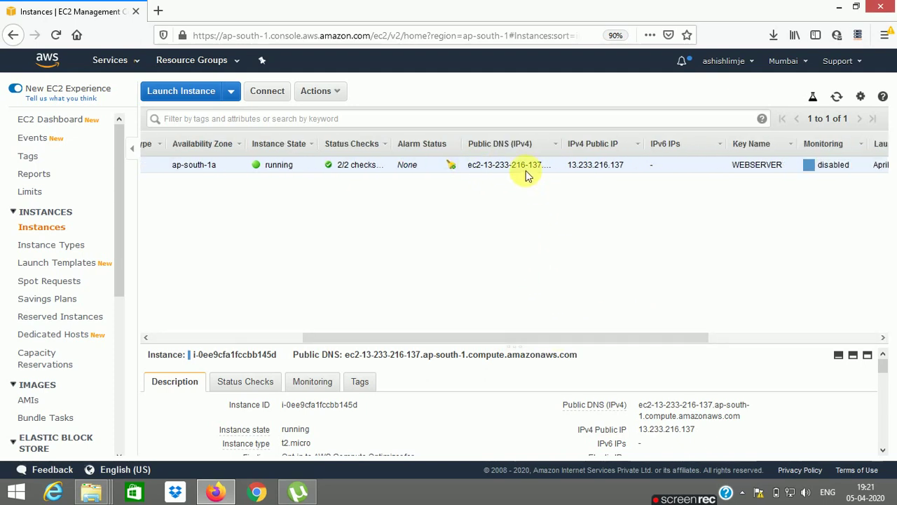
{"action": "double_click", "coordinate": [510, 405]}
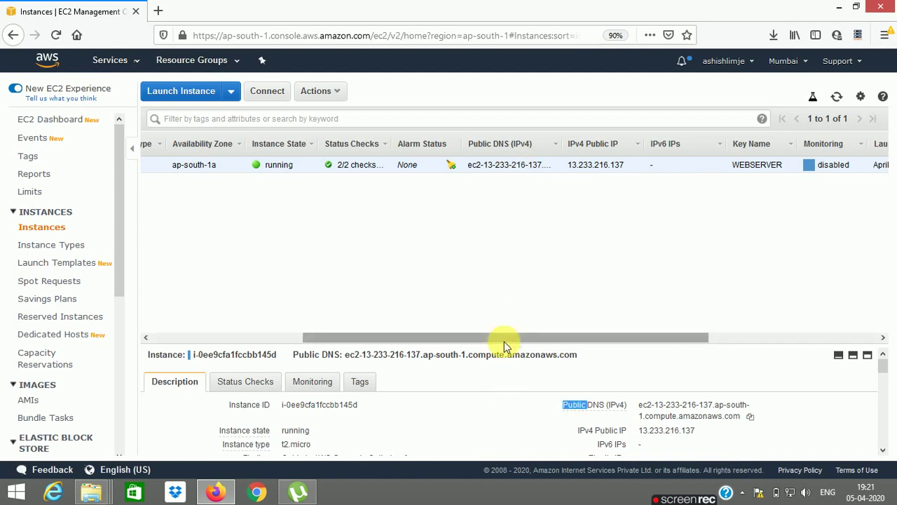
{"action": "left_click_drag", "start_coordinate": [503, 344], "coordinate": [495, 275]}
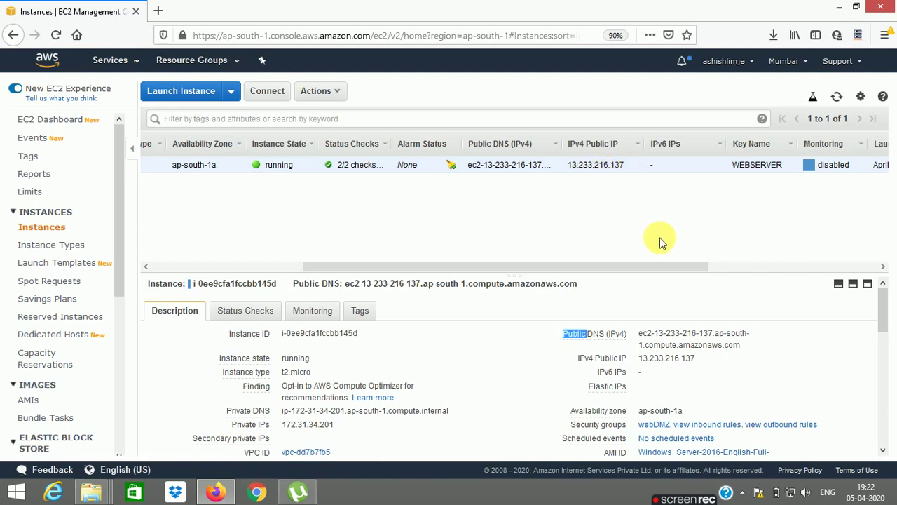
{"action": "left_click_drag", "start_coordinate": [682, 266], "coordinate": [769, 262]}
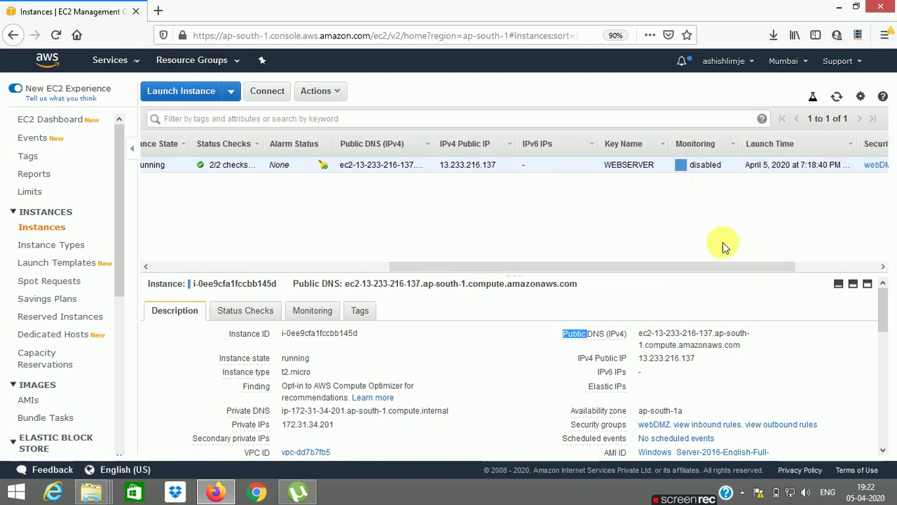
{"action": "key", "text": "ctrl+a"}
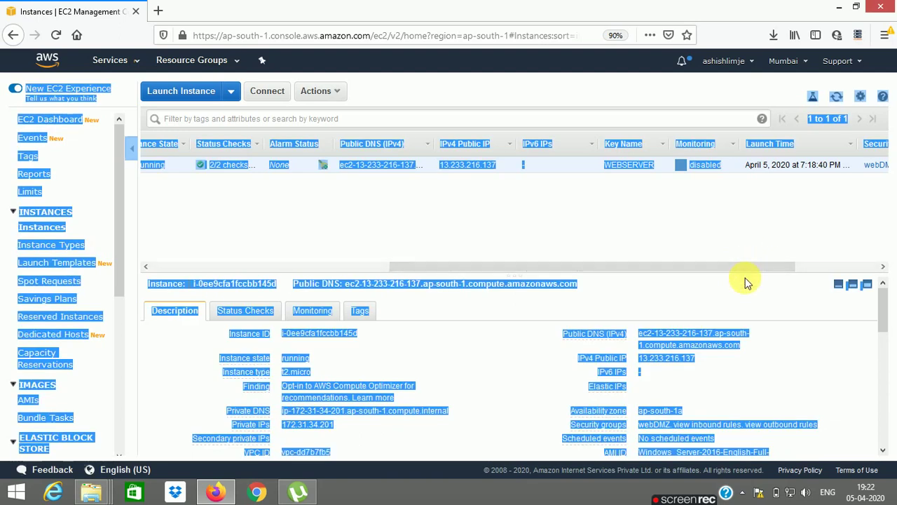
{"action": "left_click", "coordinate": [745, 270]}
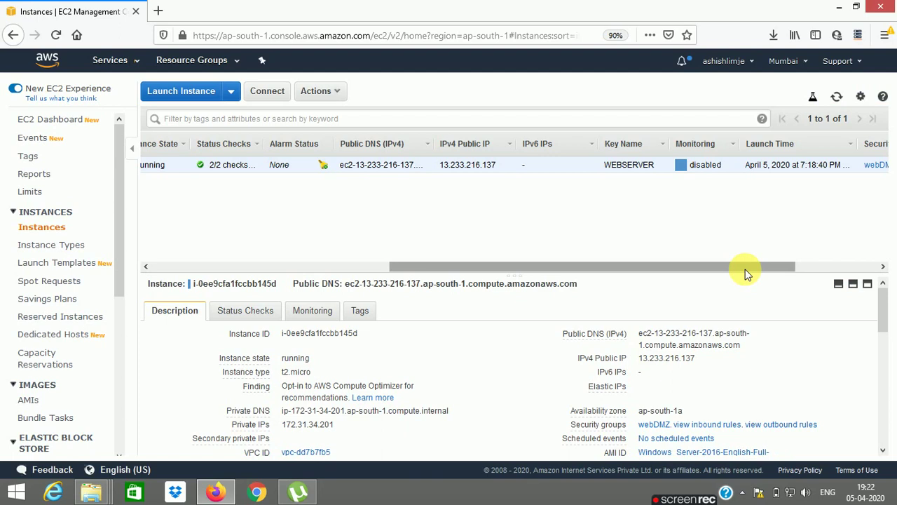
{"action": "left_click_drag", "start_coordinate": [745, 274], "coordinate": [828, 259]}
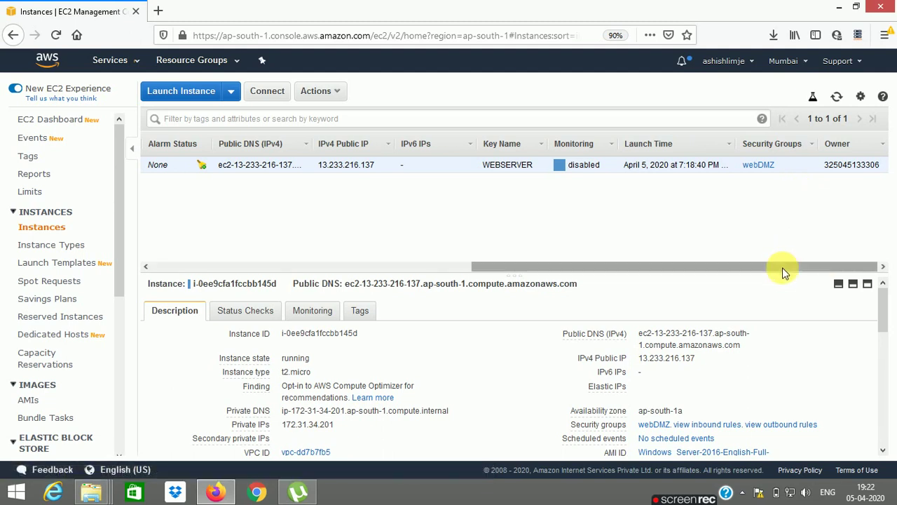
{"action": "left_click_drag", "start_coordinate": [784, 270], "coordinate": [444, 236]}
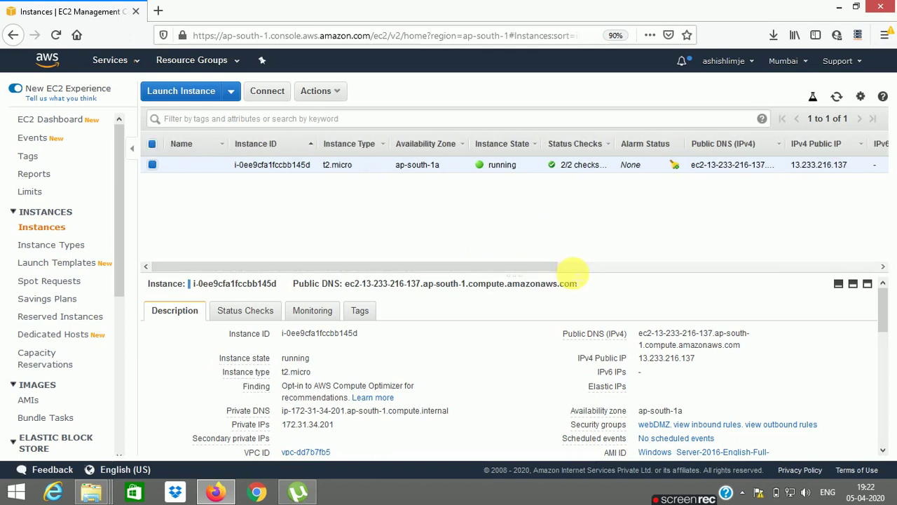
- Enlarge the instance's details area and examine its private IP, IPv4 public IP and key pair name
{"action": "left_click_drag", "start_coordinate": [573, 274], "coordinate": [573, 251]}
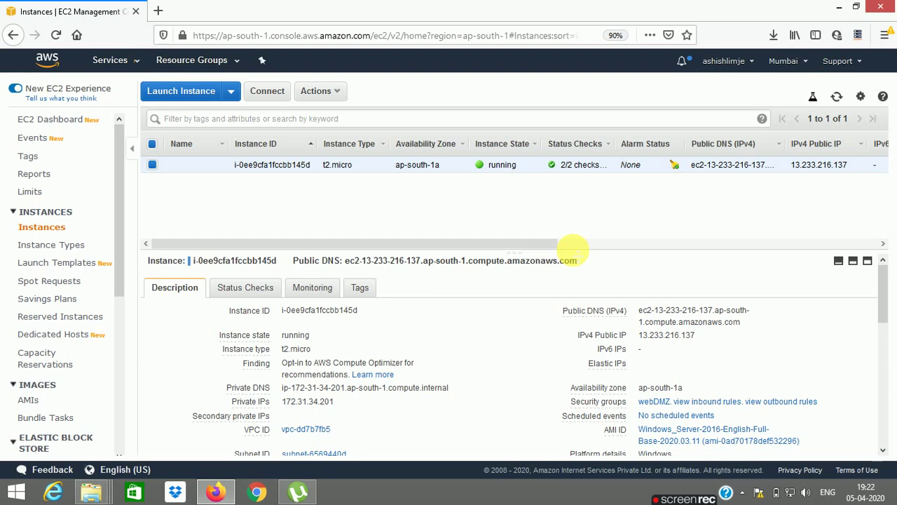
{"action": "left_click_drag", "start_coordinate": [573, 249], "coordinate": [574, 208]}
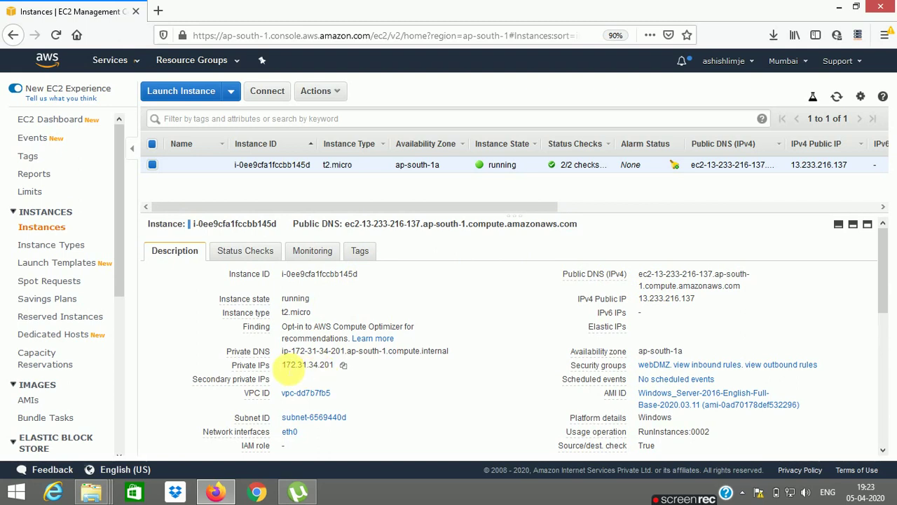
{"action": "left_click_drag", "start_coordinate": [287, 370], "coordinate": [341, 372]}
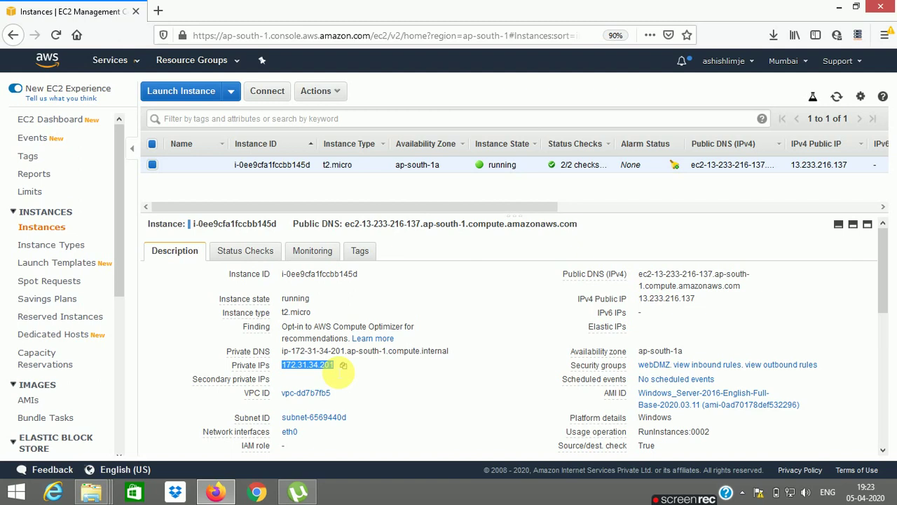
{"action": "left_click", "coordinate": [638, 305]}
{"action": "left_click_drag", "start_coordinate": [639, 302], "coordinate": [700, 304]}
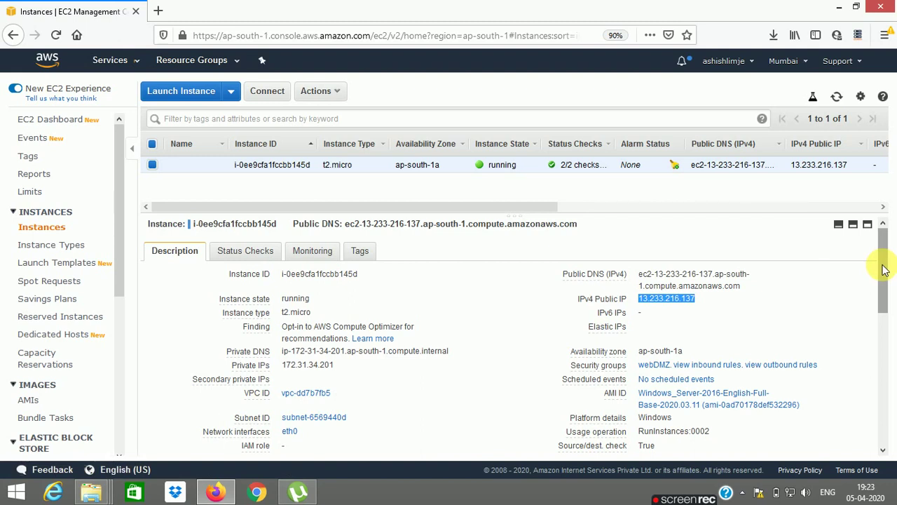
{"action": "left_click_drag", "start_coordinate": [885, 271], "coordinate": [883, 344]}
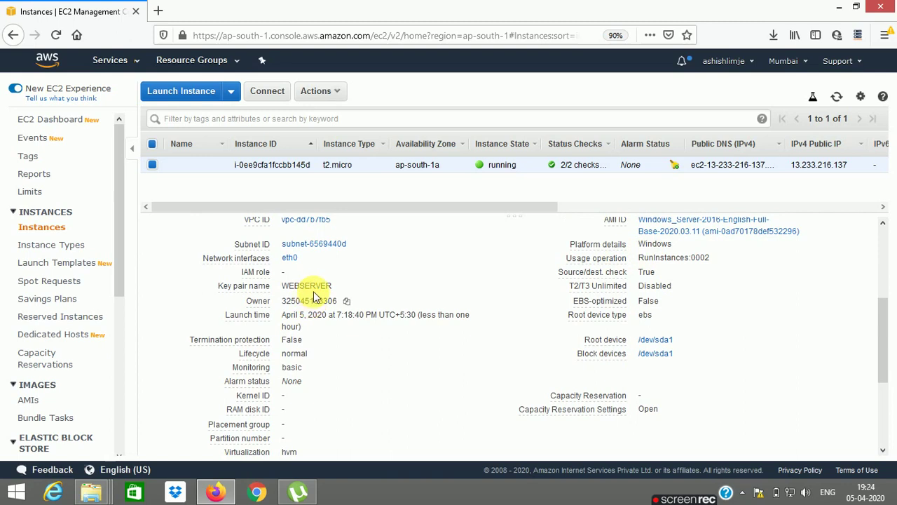
{"action": "mouse_move", "coordinate": [321, 294]}
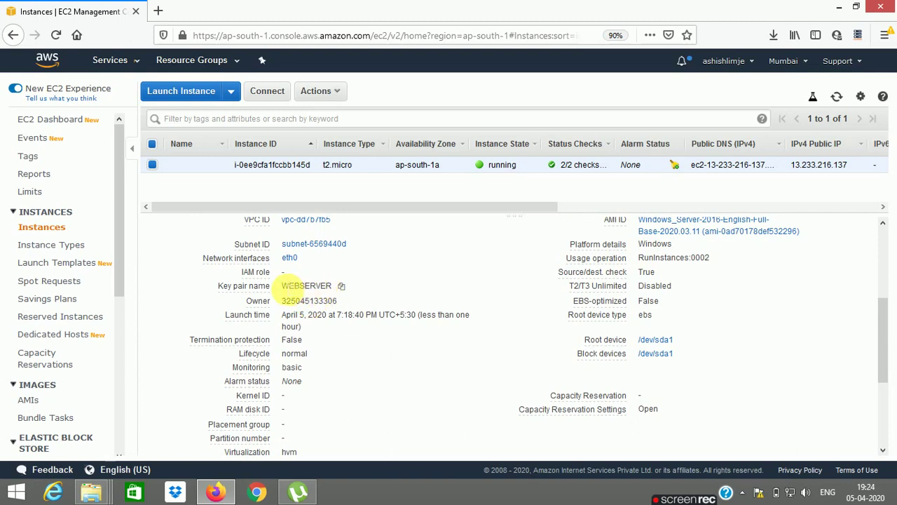
{"action": "left_click_drag", "start_coordinate": [299, 286], "coordinate": [331, 286]}
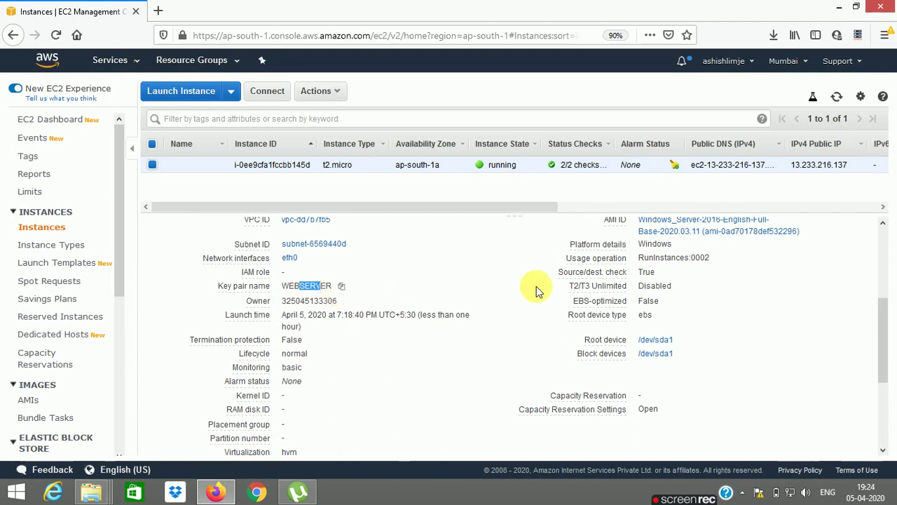
{"action": "left_click_drag", "start_coordinate": [884, 324], "coordinate": [861, 240]}
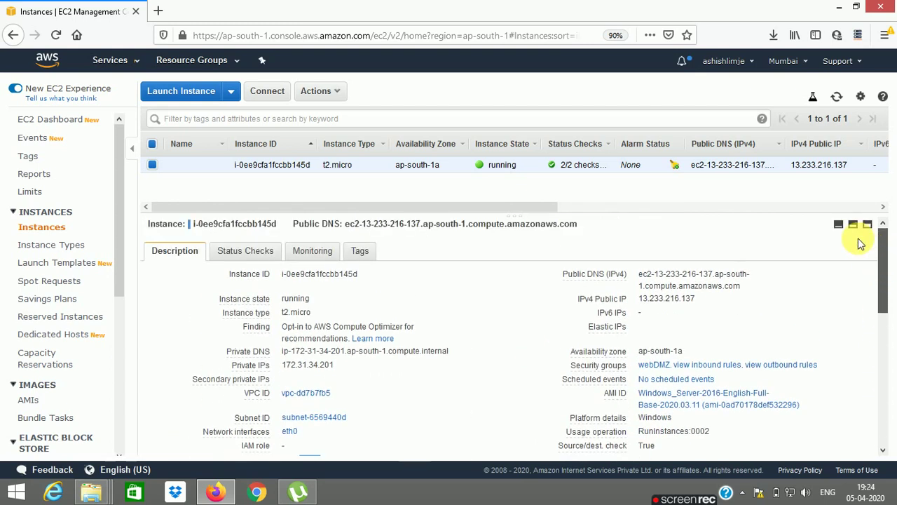
- Open the connection details for the running instance and start retrieving its password with the standalone RDP client method
{"action": "right_click", "coordinate": [440, 169]}
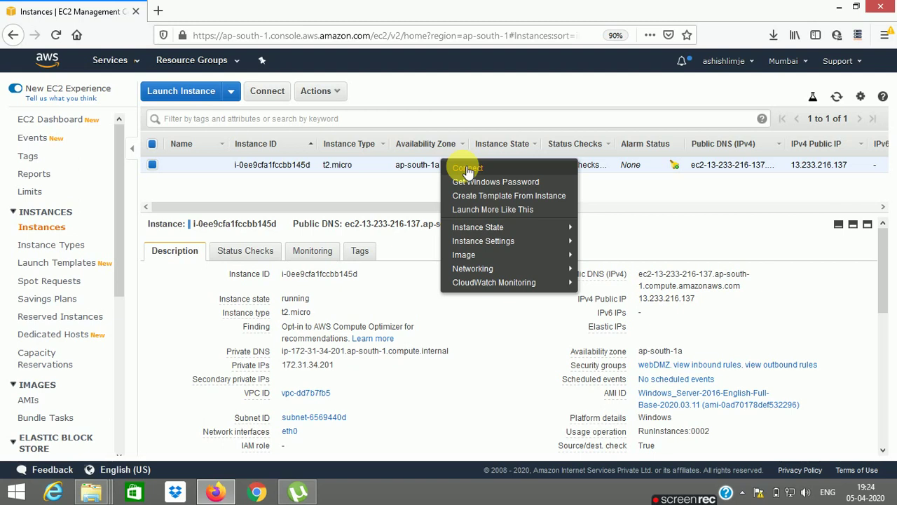
{"action": "left_click", "coordinate": [467, 170]}
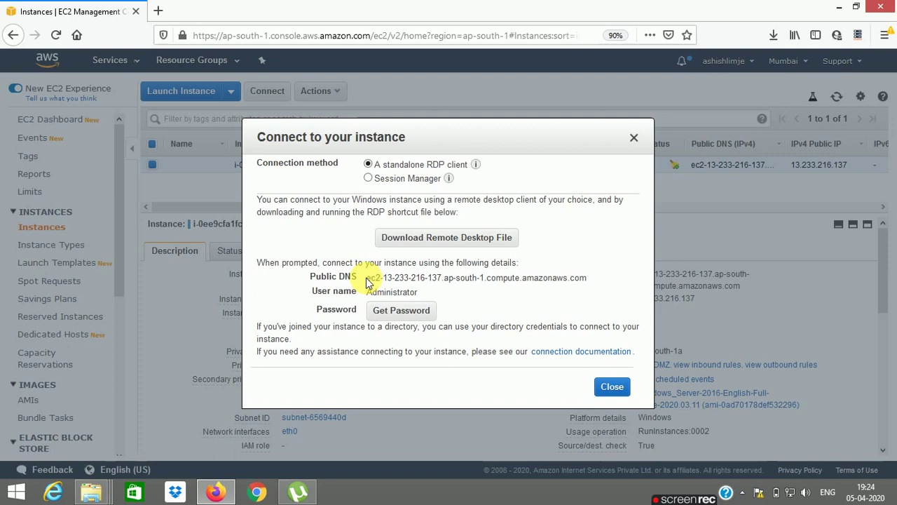
{"action": "left_click_drag", "start_coordinate": [366, 278], "coordinate": [532, 275]}
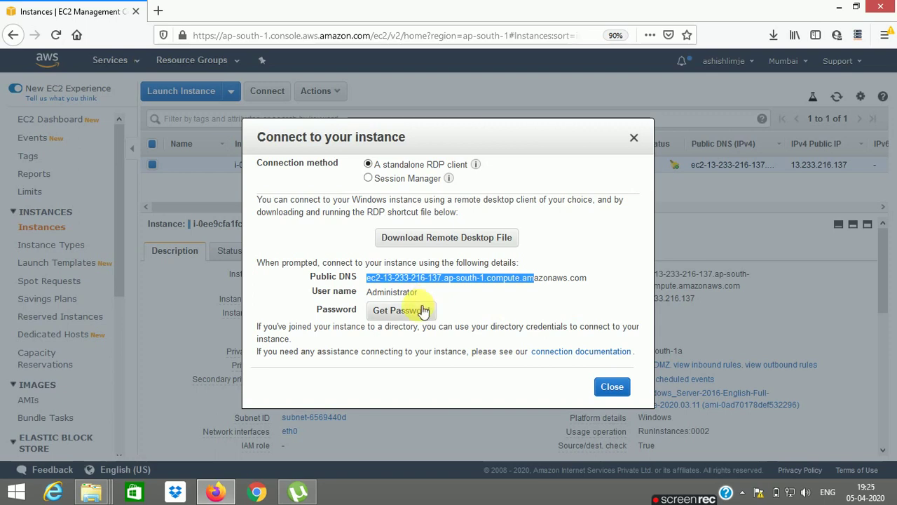
{"action": "left_click", "coordinate": [400, 310]}
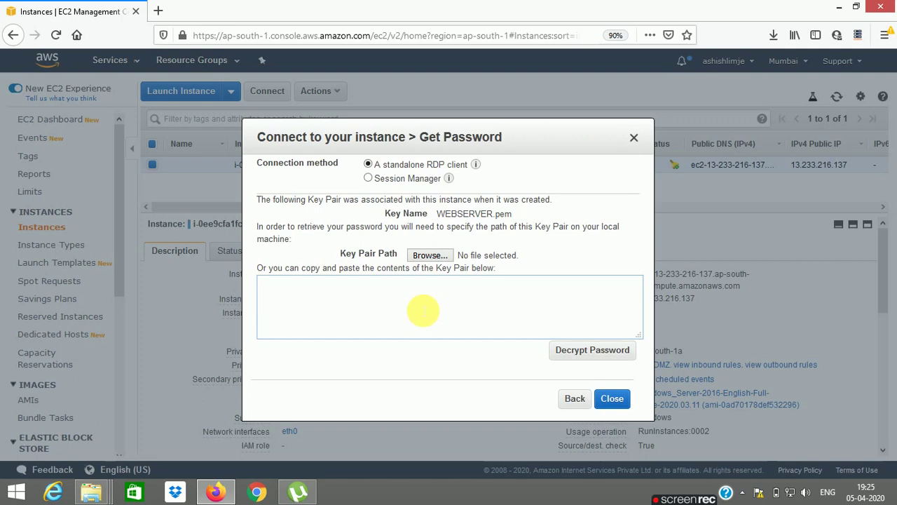
- Load the key pair file WEBSERVER.pem from the AWS folder on the Desktop
{"action": "left_click", "coordinate": [444, 257]}
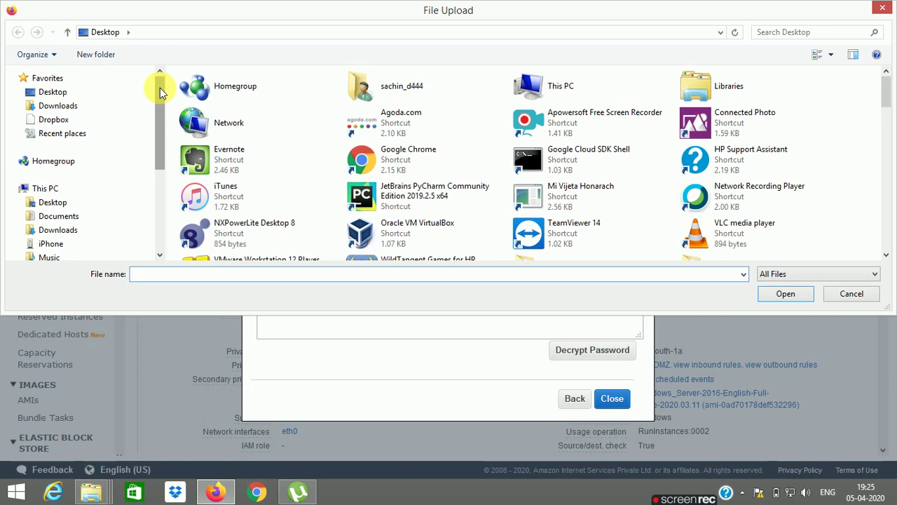
{"action": "left_click_drag", "start_coordinate": [160, 88], "coordinate": [159, 131]}
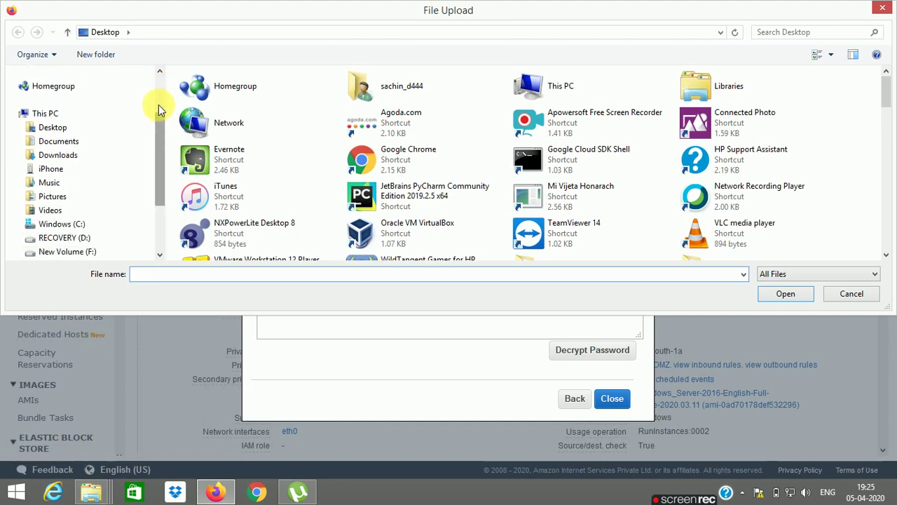
{"action": "left_click", "coordinate": [49, 130]}
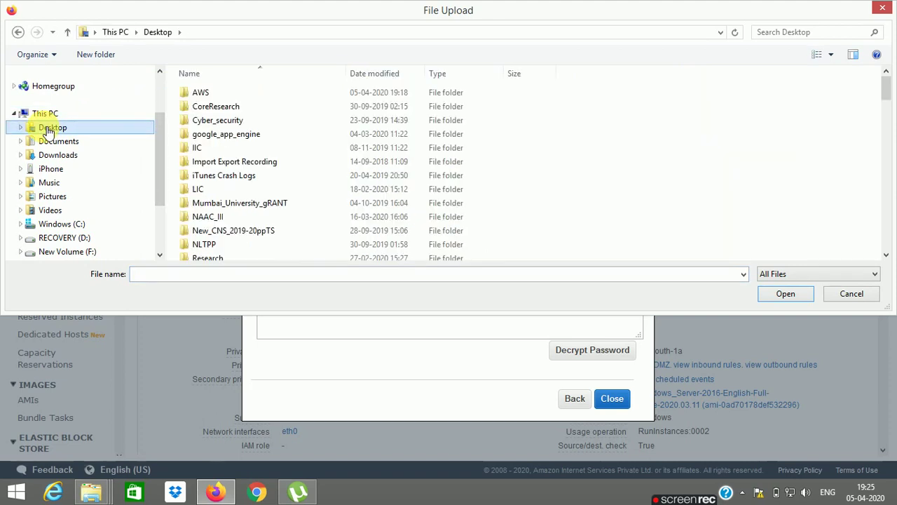
{"action": "left_click", "coordinate": [204, 135]}
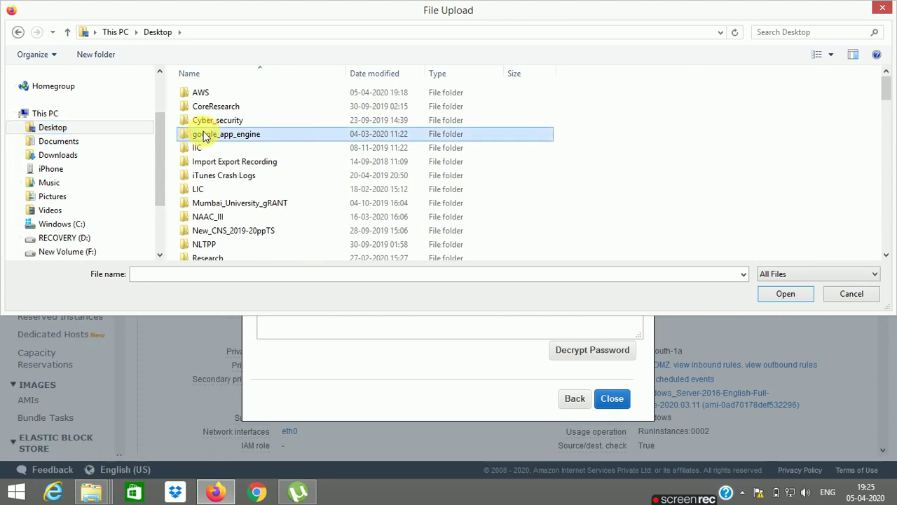
{"action": "key", "text": "a"}
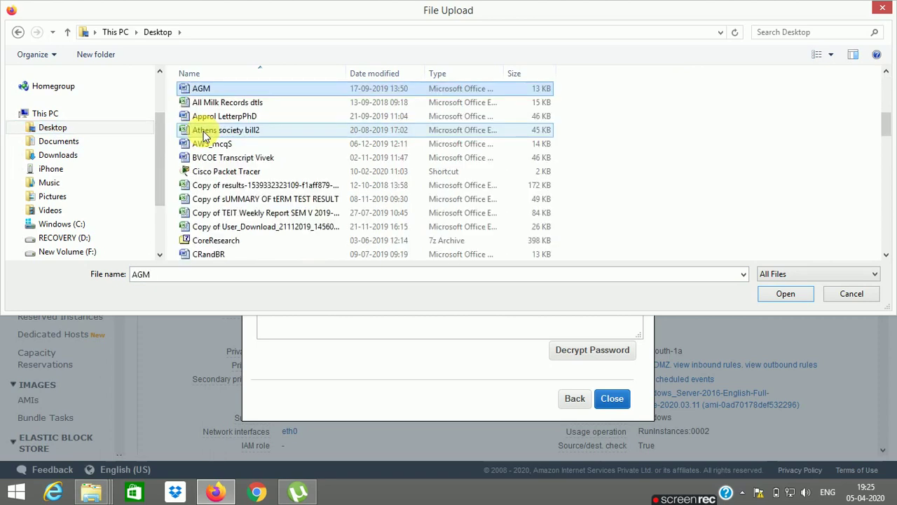
{"action": "left_click", "coordinate": [204, 135]}
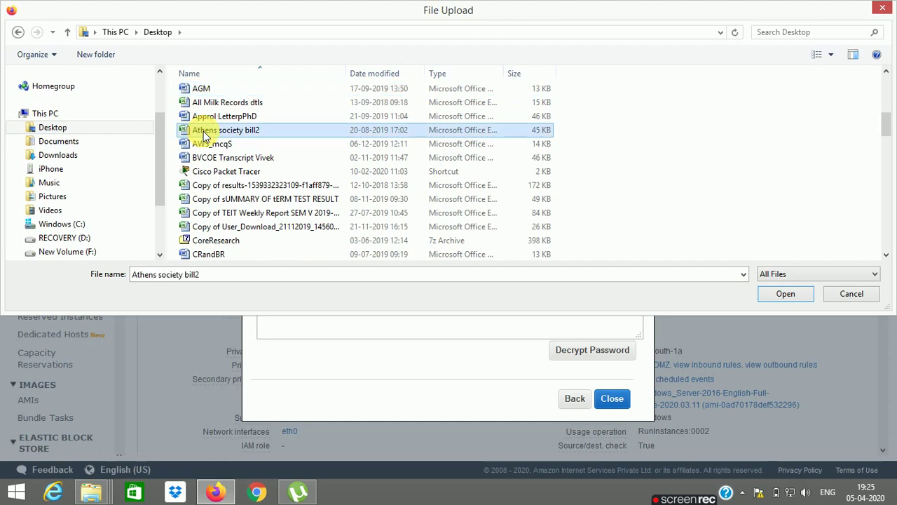
{"action": "key", "text": "a"}
{"action": "key", "text": "a"}
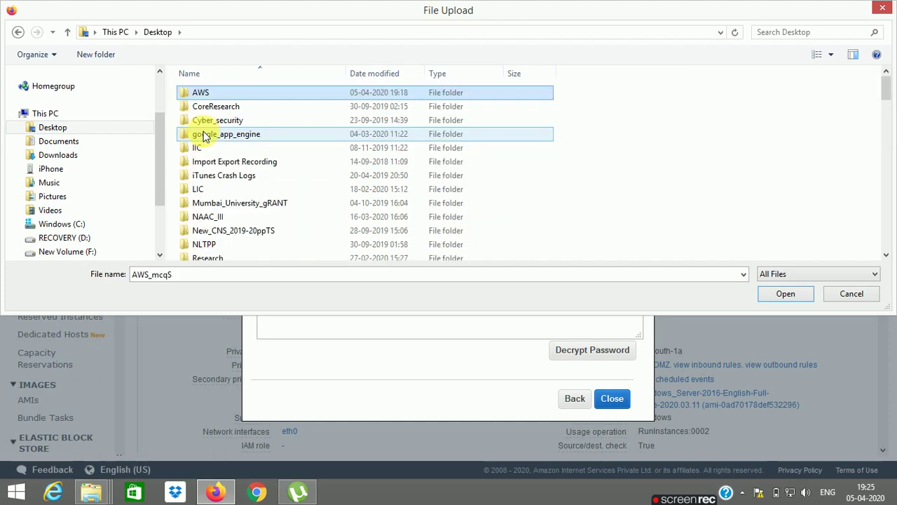
{"action": "double_click", "coordinate": [203, 93]}
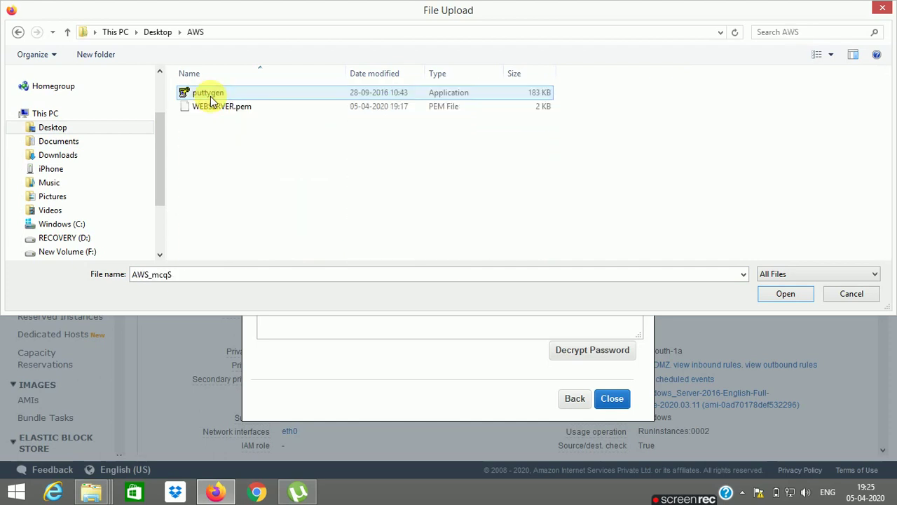
{"action": "left_click", "coordinate": [223, 107]}
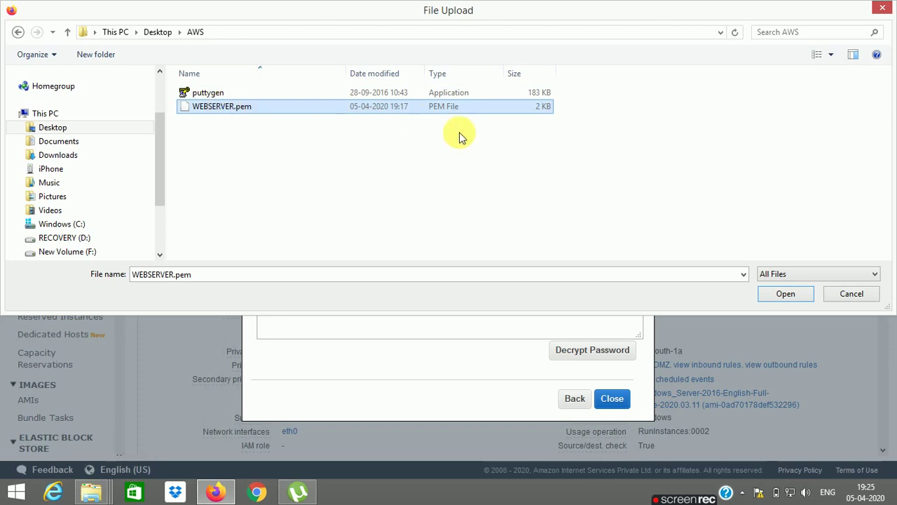
{"action": "left_click", "coordinate": [788, 296]}
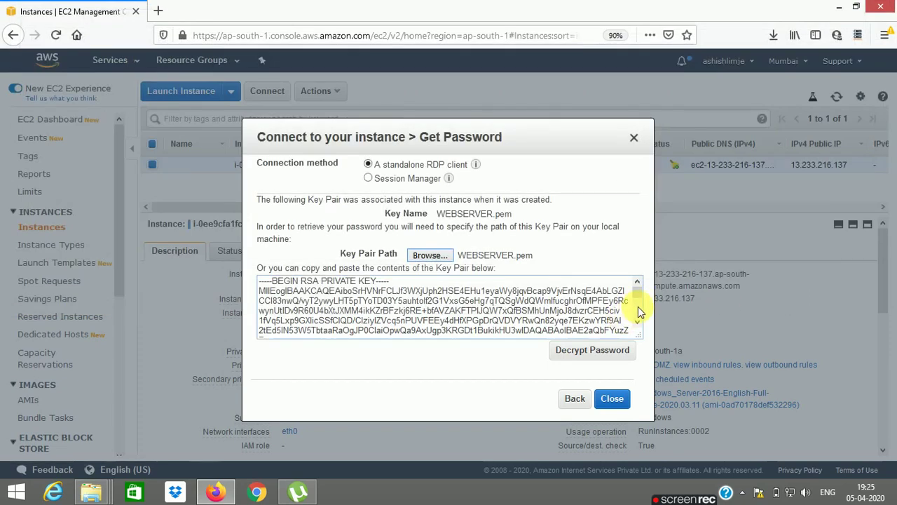
- Review the loaded private key contents and decrypt the instance's Administrator password
{"action": "scroll", "coordinate": [640, 305], "scroll_direction": "down", "scroll_amount": 5}
{"action": "scroll", "coordinate": [640, 299], "scroll_direction": "up", "scroll_amount": 8}
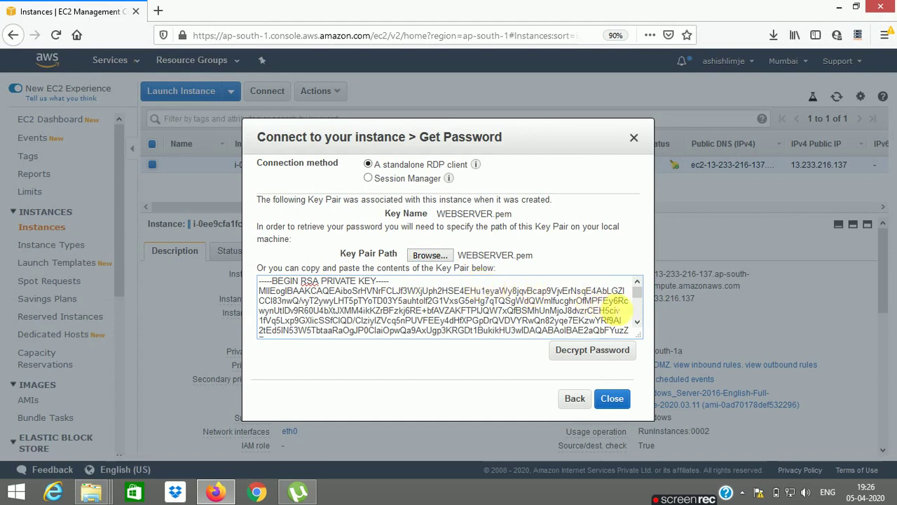
{"action": "left_click", "coordinate": [592, 352]}
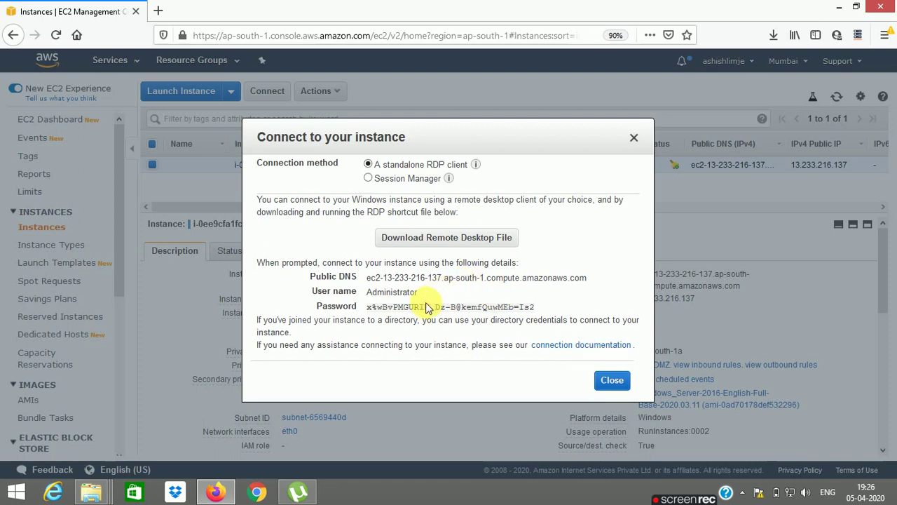
{"action": "mouse_move", "coordinate": [424, 312]}
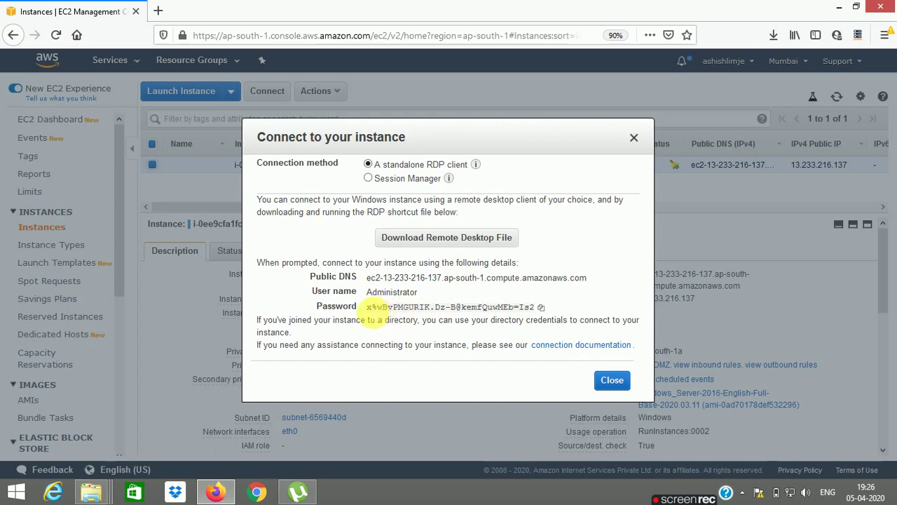
- Copy the decrypted Administrator password from the connection details and close them
{"action": "left_click", "coordinate": [547, 311]}
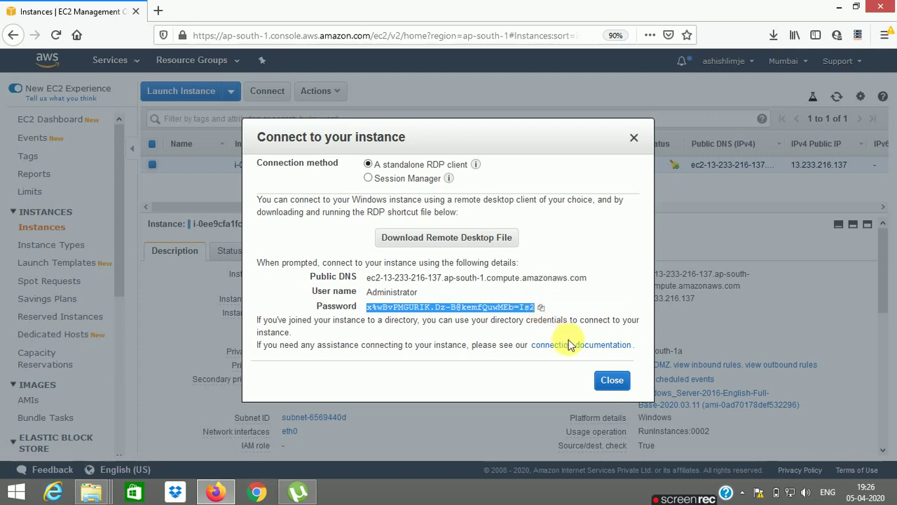
{"action": "left_click", "coordinate": [612, 381]}
{"action": "left_click", "coordinate": [612, 381]}
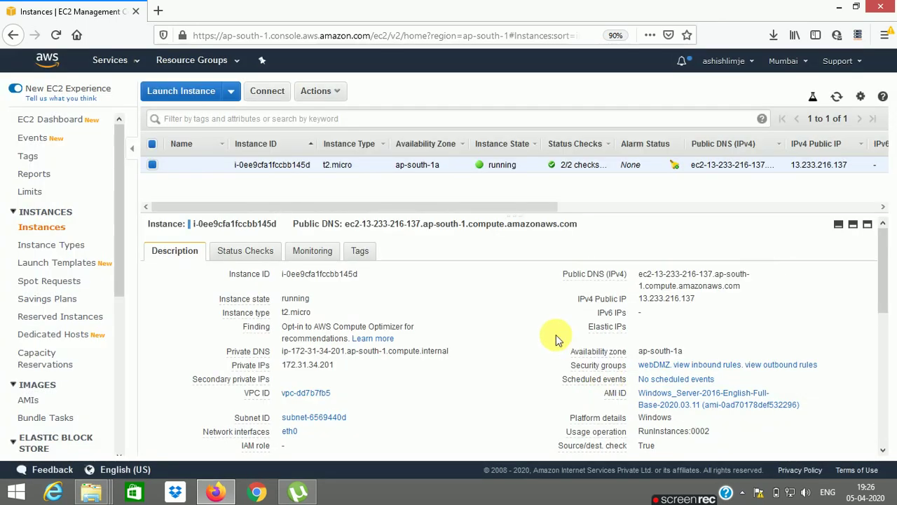
- Launch Remote Desktop Connection on the local computer with the Run command MSTSC
{"action": "key", "text": "super+r"}
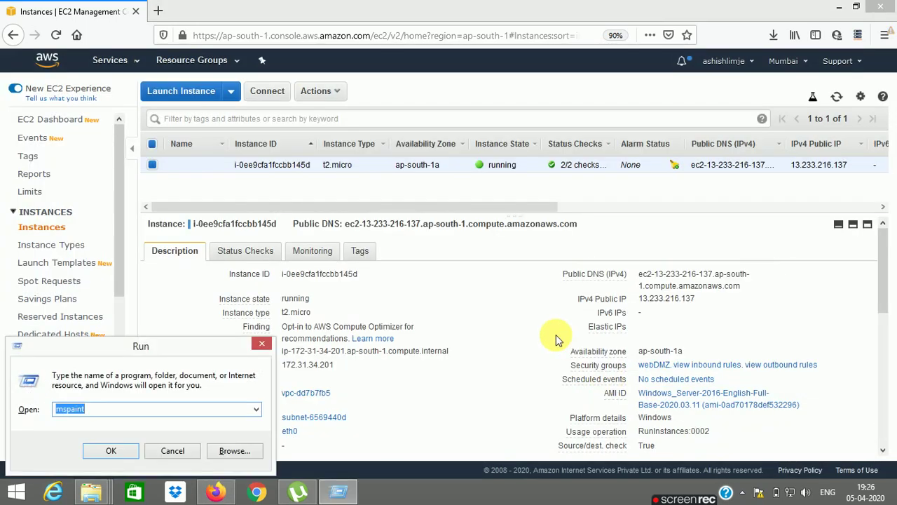
{"action": "type", "text": "MSTSC"}
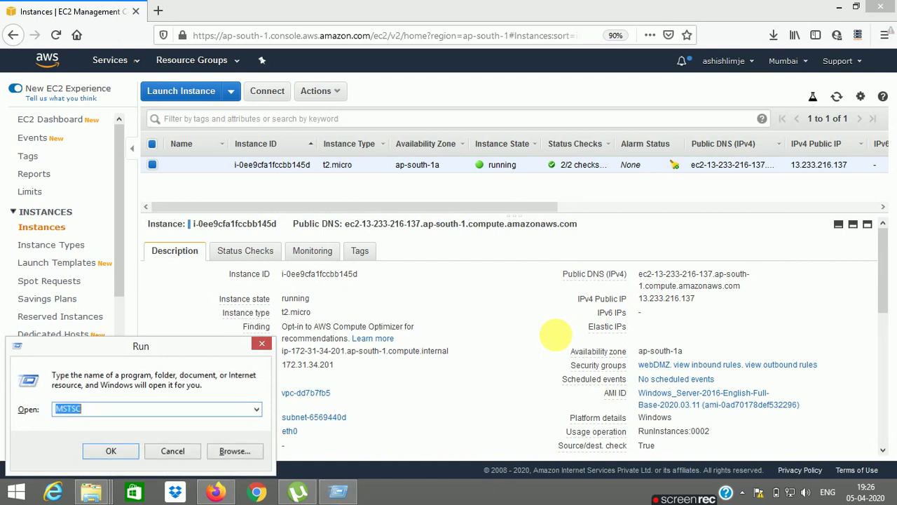
{"action": "key", "text": "Return"}
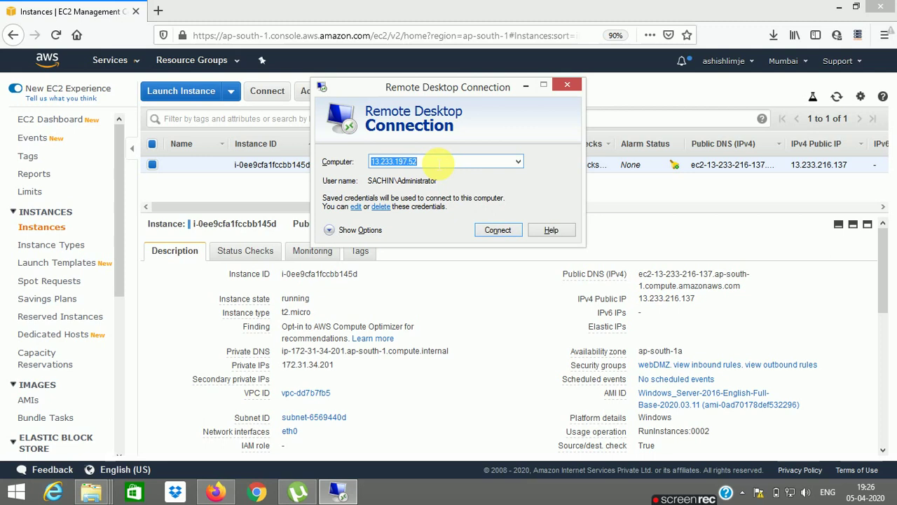
- Set the remote computer to the instance's public IP 13.233.216.137 and start the connection
{"action": "type", "text": "13"}
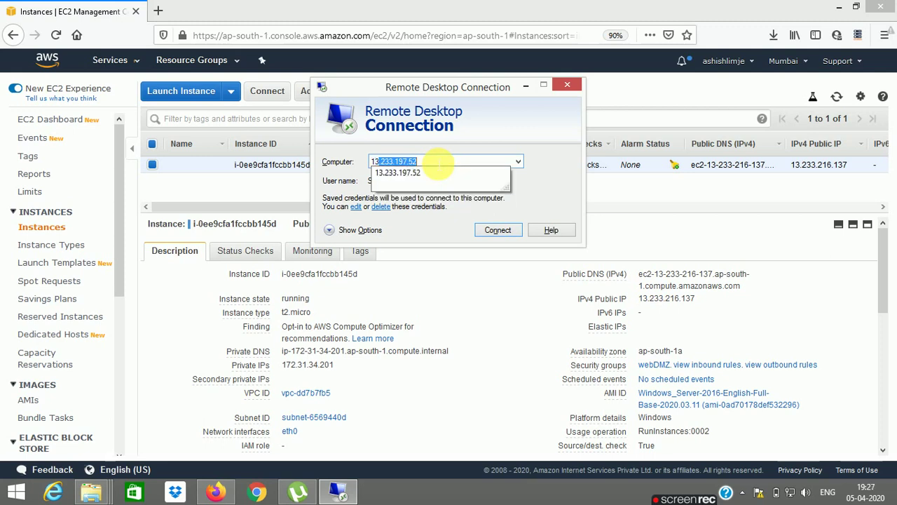
{"action": "type", "text": "233"}
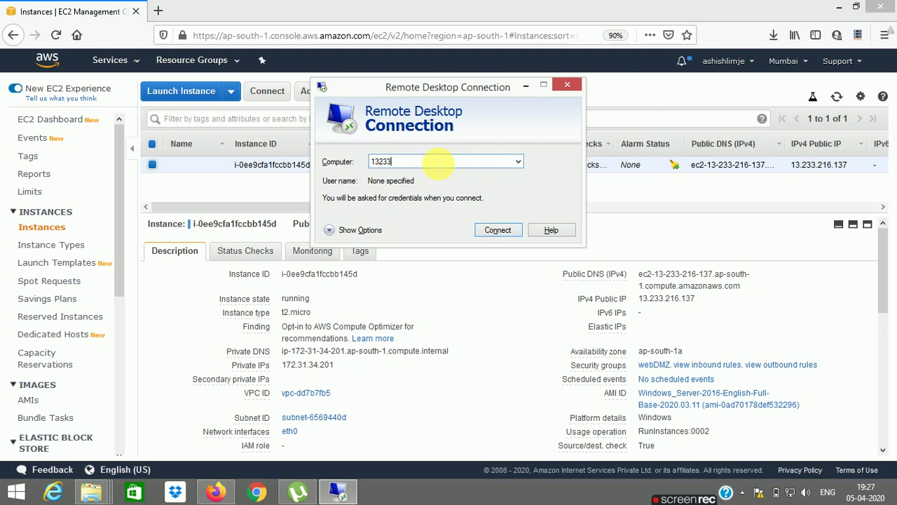
{"action": "key", "text": "BackSpace"}
{"action": "key", "text": "BackSpace"}
{"action": "key", "text": "BackSpace"}
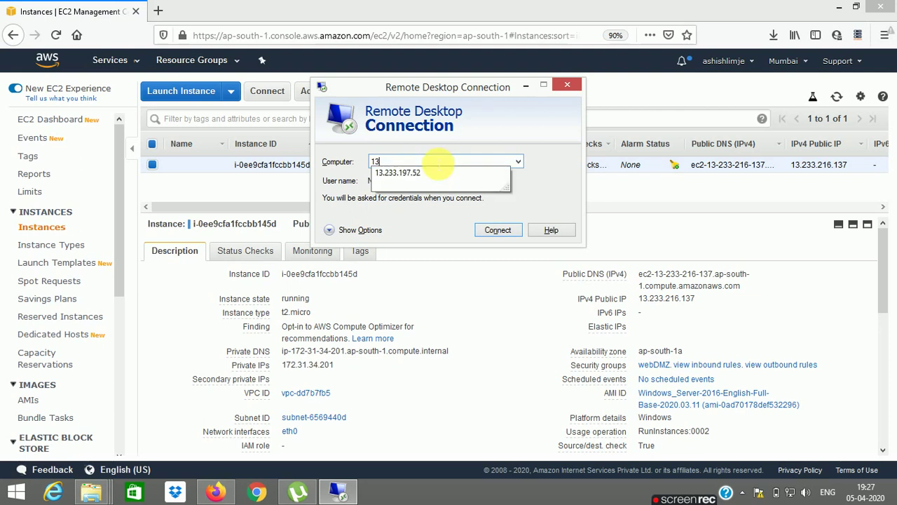
{"action": "type", "text": ".233"}
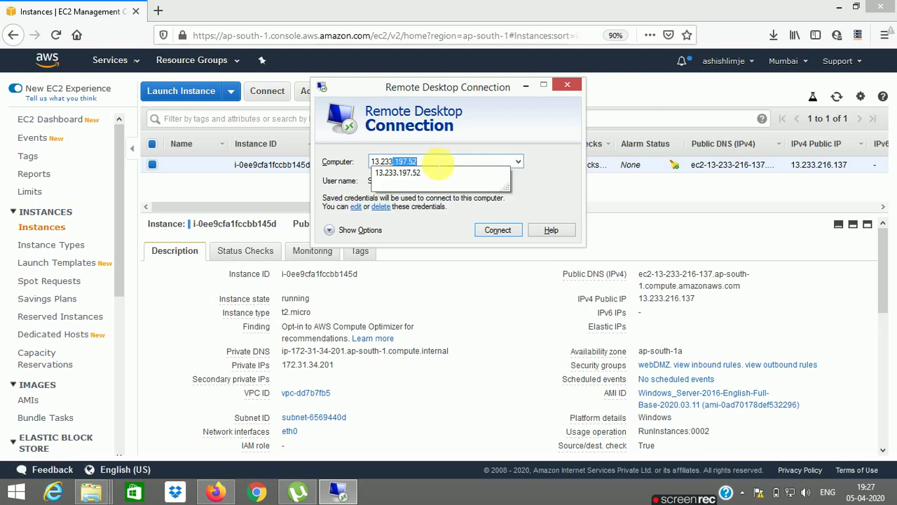
{"action": "type", "text": ".21"}
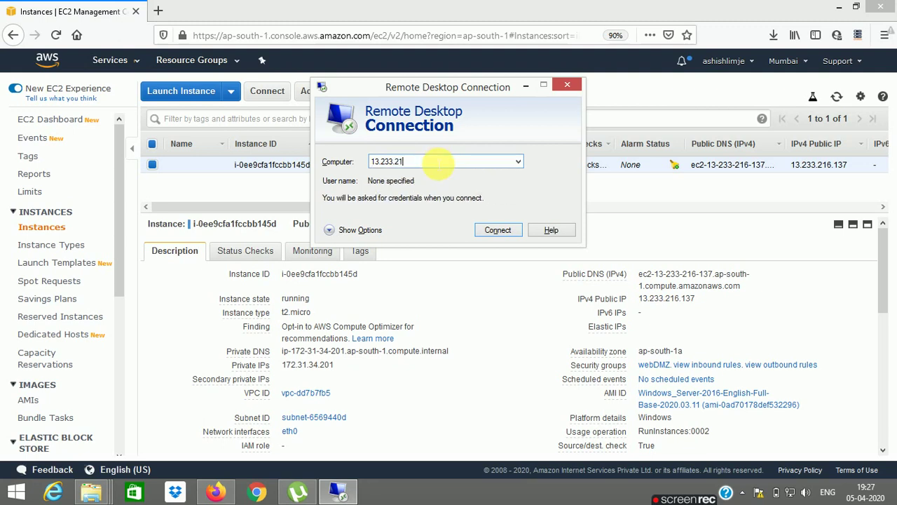
{"action": "type", "text": "6.137"}
{"action": "key", "text": "Return"}
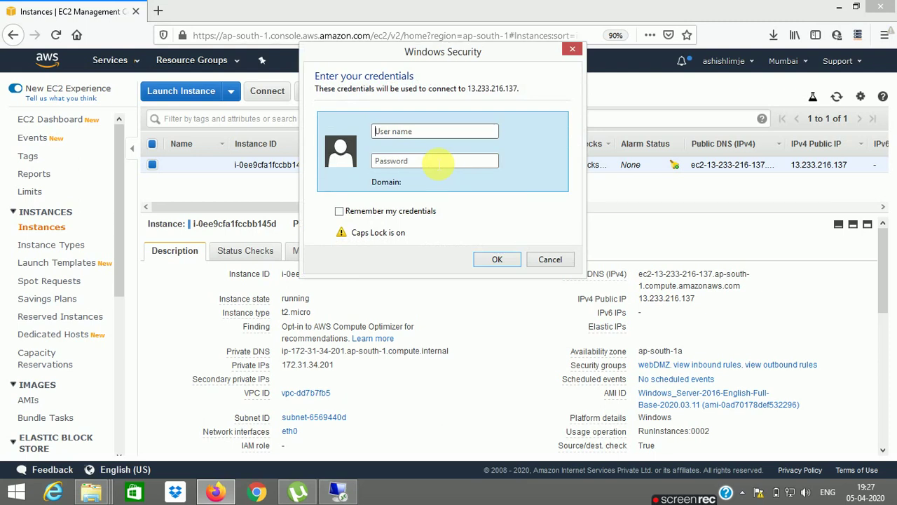
- Paste the copied Administrator password into the password field of the credentials request
{"action": "left_click", "coordinate": [414, 130]}
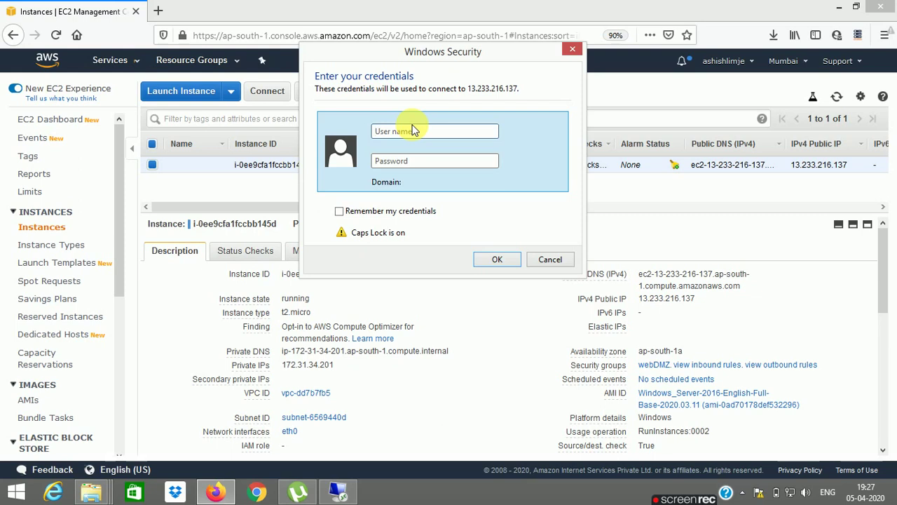
{"action": "key", "text": "Caps_Lock"}
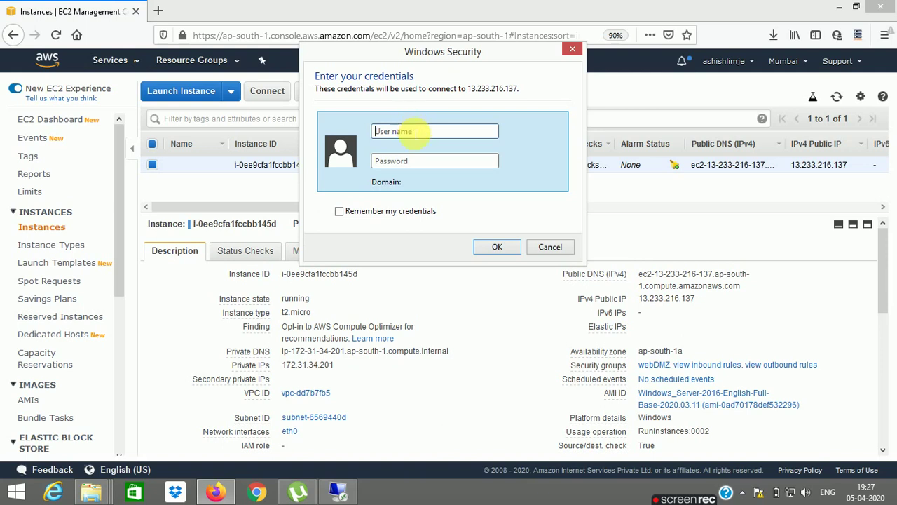
{"action": "left_click", "coordinate": [394, 163]}
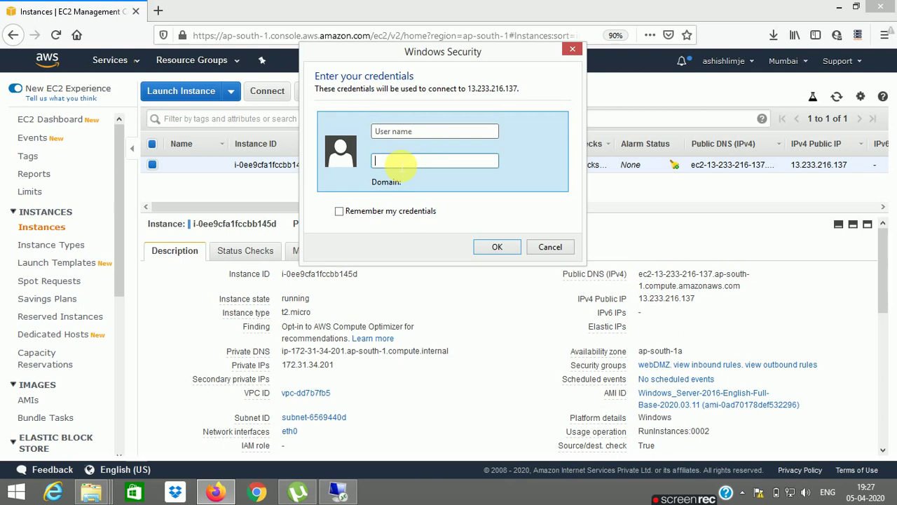
{"action": "key", "text": "ctrl+v"}
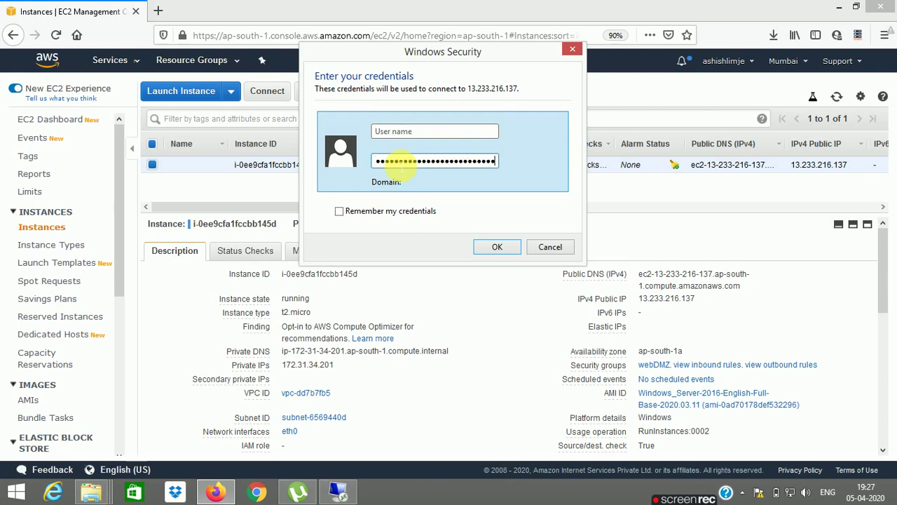
- Enter the user name Administrator, submit the credentials and connect despite the untrusted certificate
{"action": "left_click", "coordinate": [394, 133]}
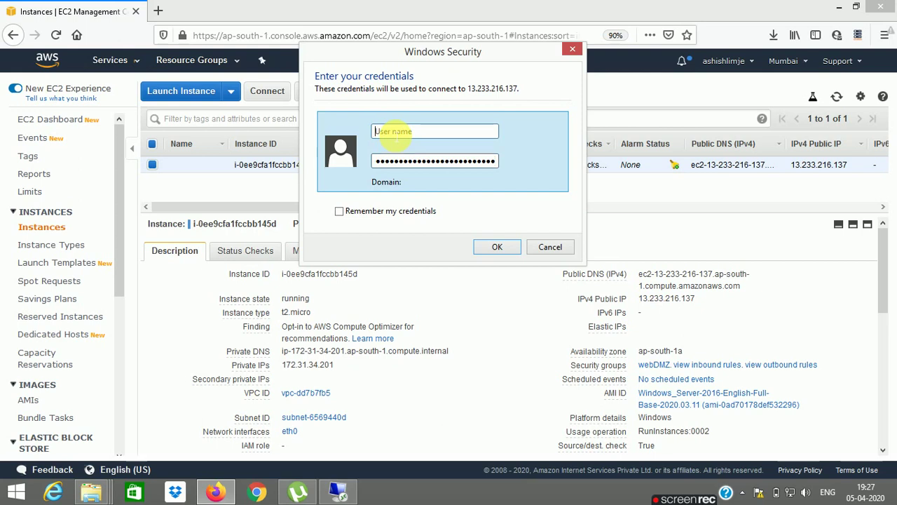
{"action": "key", "text": "Caps_Lock"}
{"action": "type", "text": "A"}
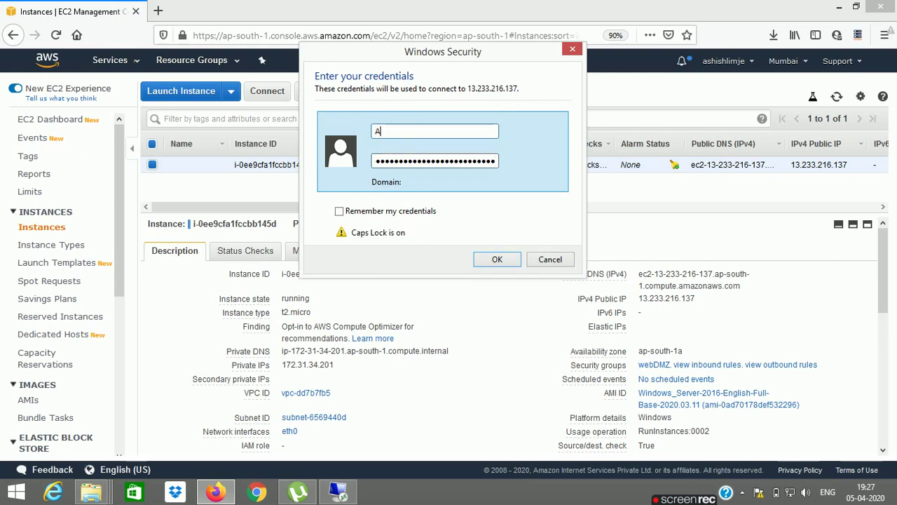
{"action": "key", "text": "Caps_Lock"}
{"action": "type", "text": "d"}
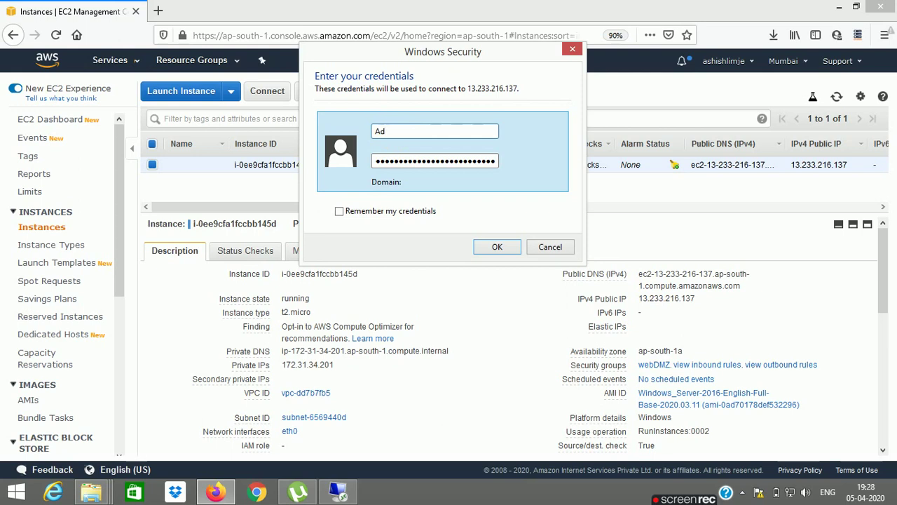
{"action": "type", "text": "ministrator"}
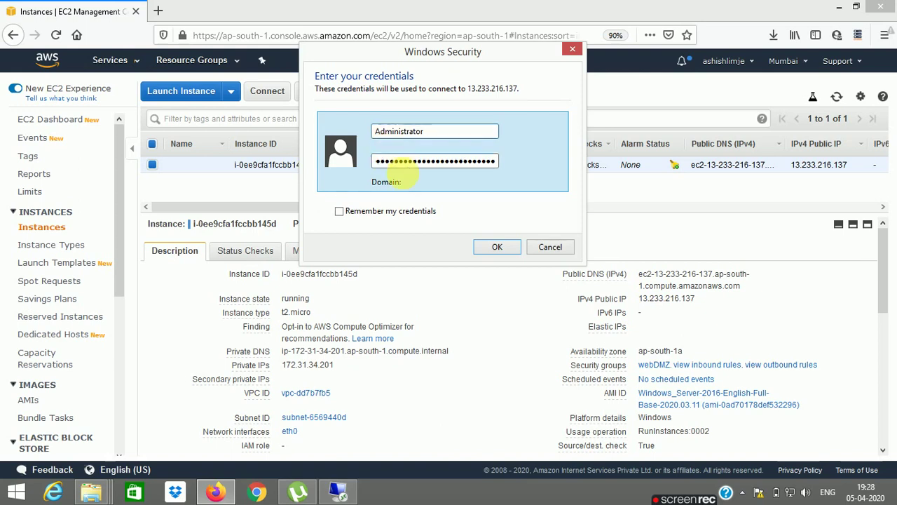
{"action": "left_click", "coordinate": [497, 248]}
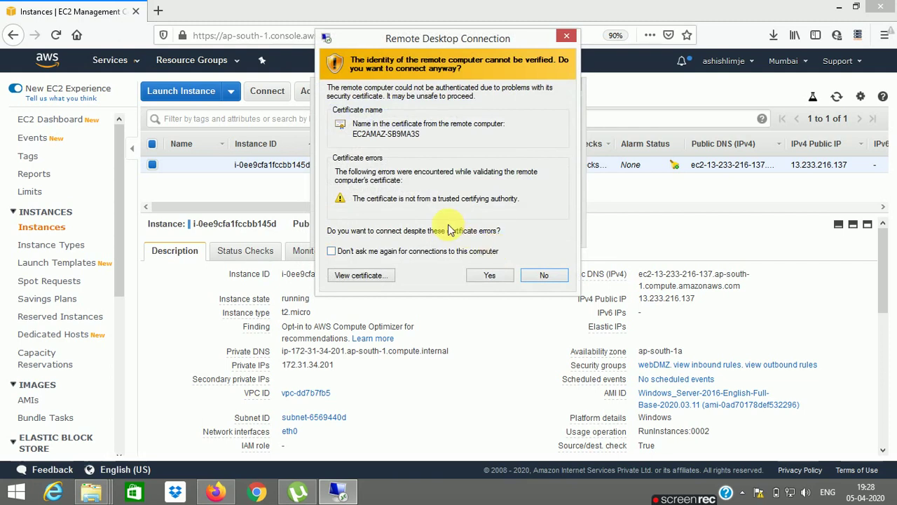
{"action": "left_click", "coordinate": [476, 278]}
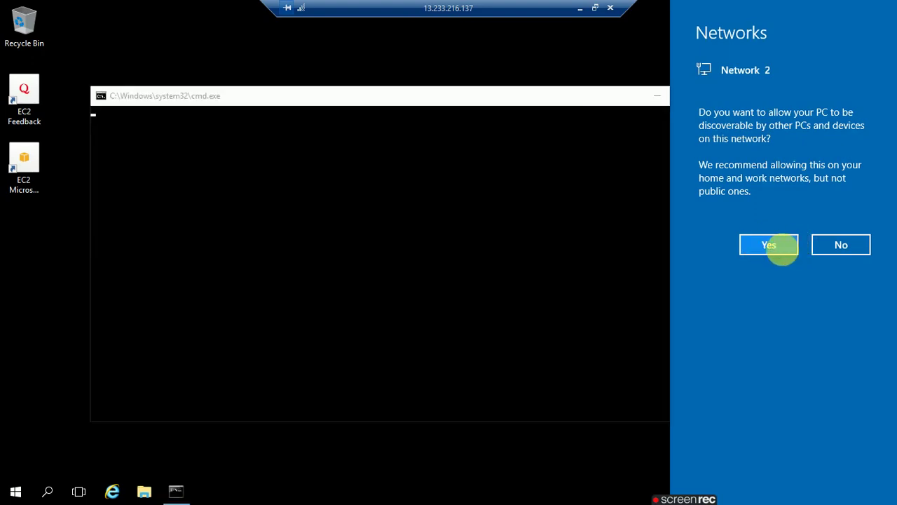
- Dismiss the network discovery prompt and open Server Manager on the remote Windows server
{"action": "left_click", "coordinate": [632, 236]}
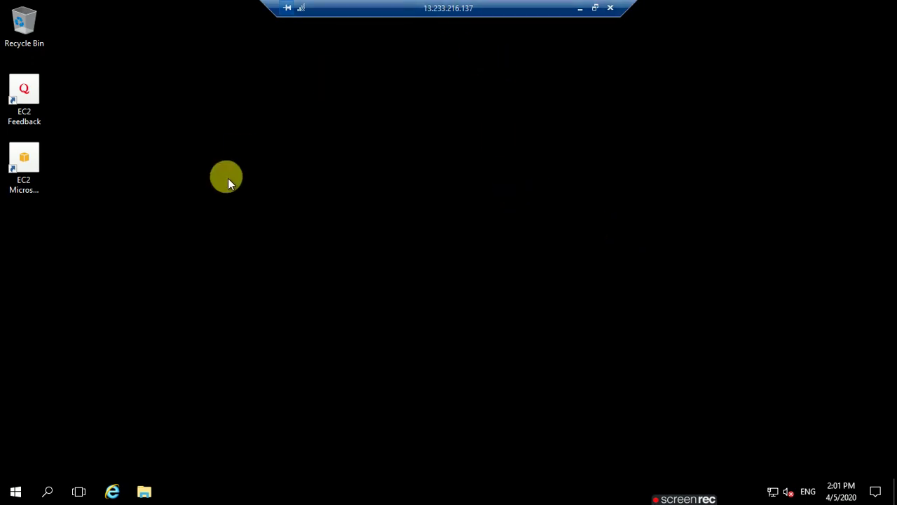
{"action": "left_click", "coordinate": [17, 493]}
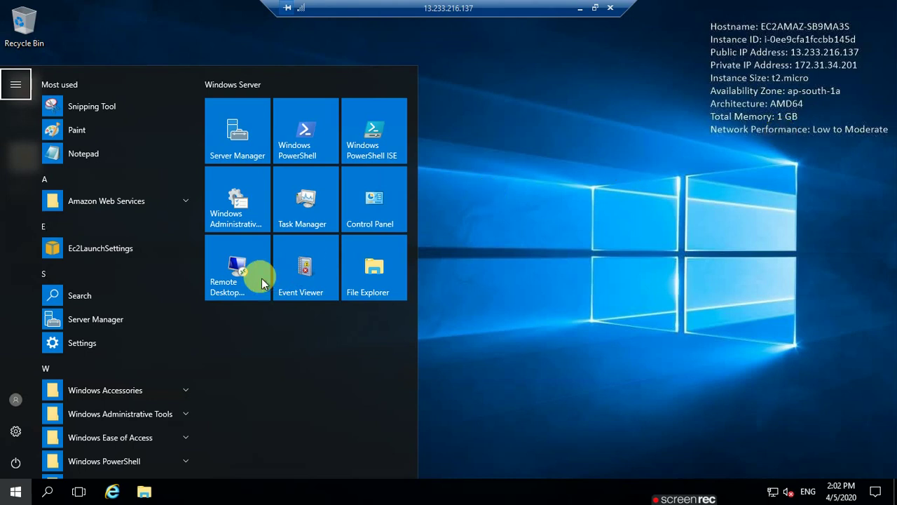
{"action": "left_click", "coordinate": [97, 325]}
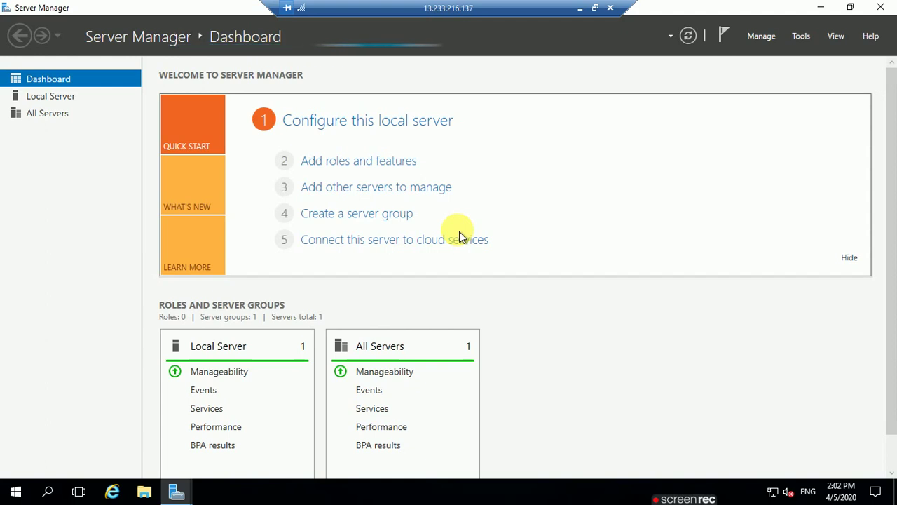
- Disconnect the remote desktop session to return to the EC2 instances list
{"action": "left_click", "coordinate": [611, 10]}
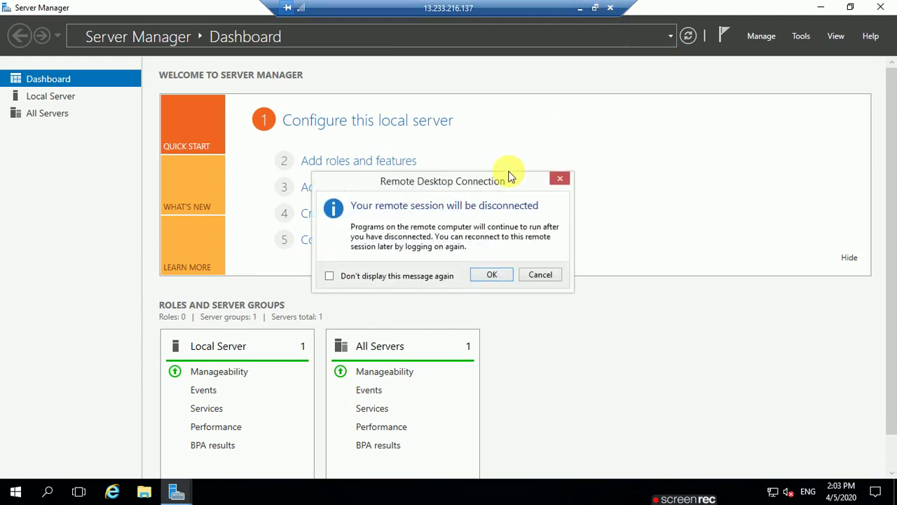
{"action": "left_click", "coordinate": [491, 275]}
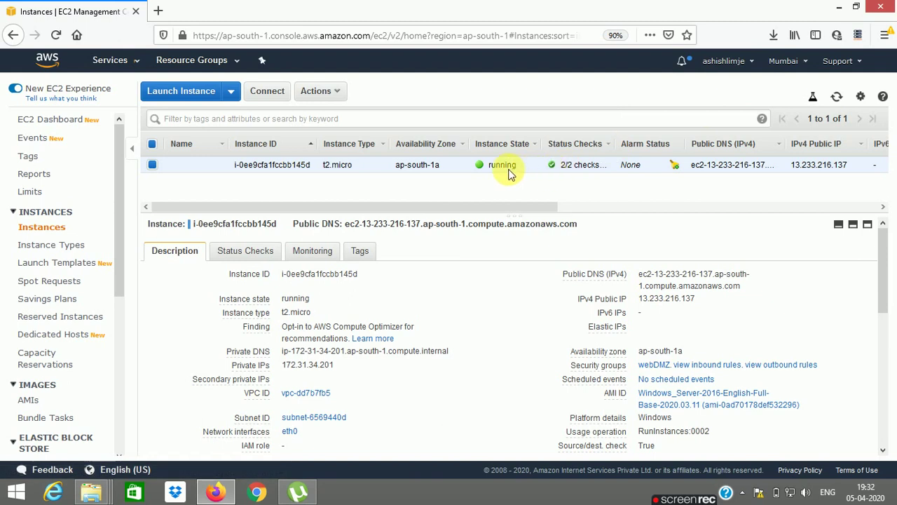
- Terminate the running t2.micro instance, confirm the termination and slightly enlarge its details area
{"action": "right_click", "coordinate": [469, 166]}
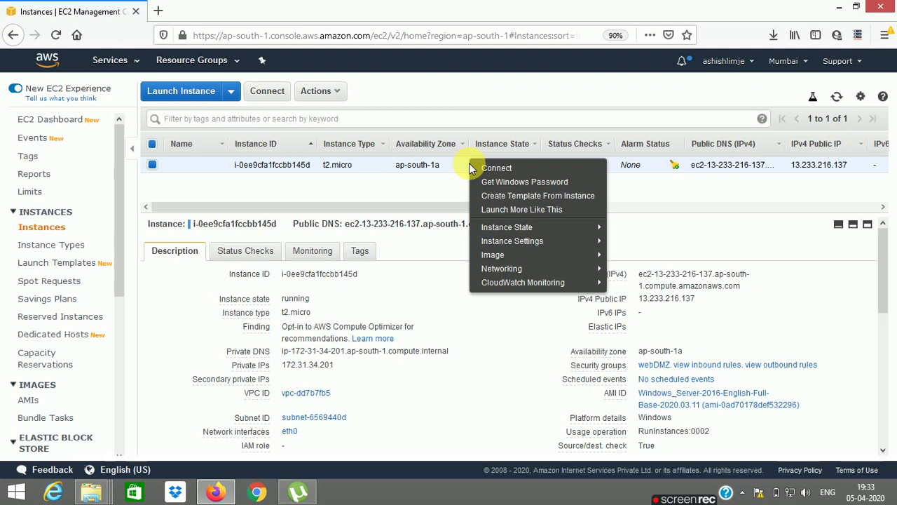
{"action": "mouse_move", "coordinate": [527, 230]}
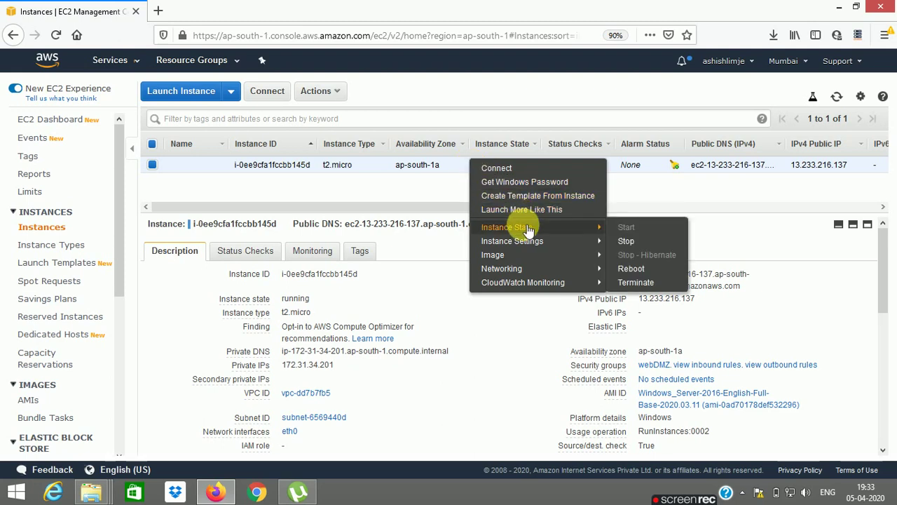
{"action": "mouse_move", "coordinate": [618, 228]}
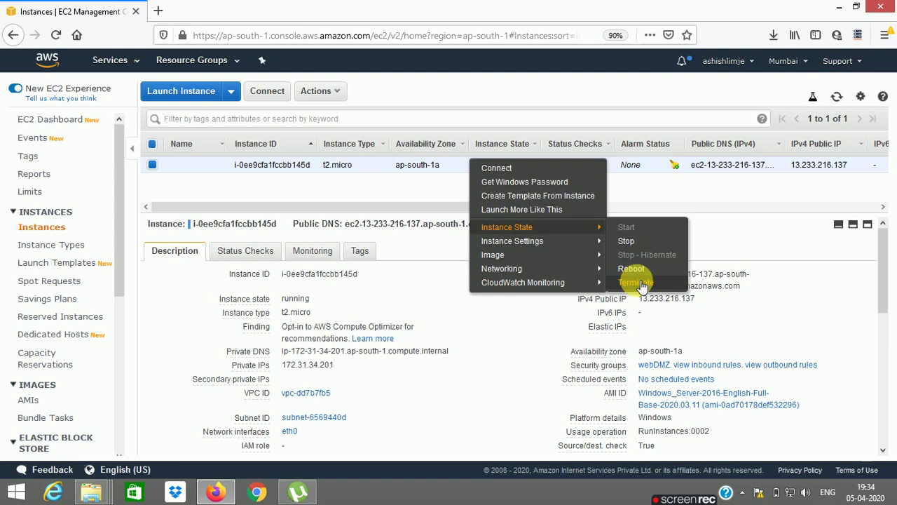
{"action": "left_click", "coordinate": [638, 283]}
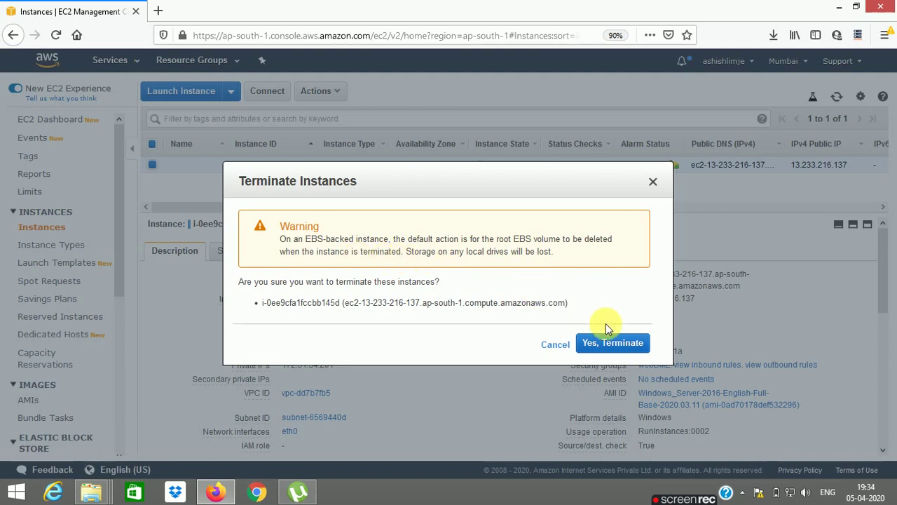
{"action": "left_click", "coordinate": [609, 347]}
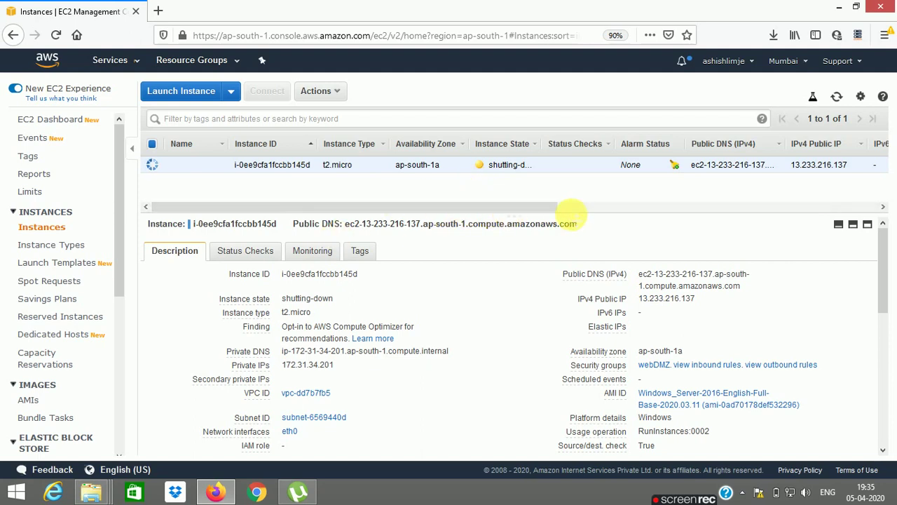
{"action": "left_click_drag", "start_coordinate": [569, 211], "coordinate": [569, 202]}
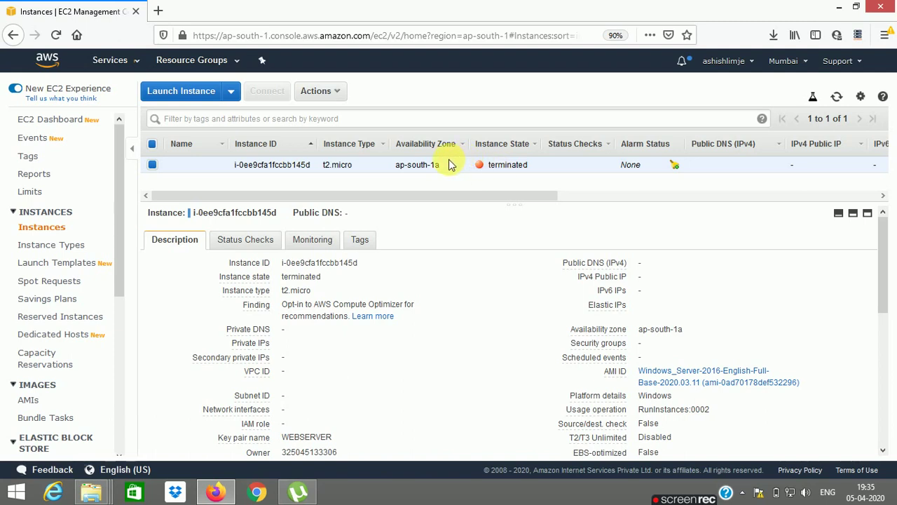
- Return to the EC2 dashboard and open its running instances to check the remaining resources
{"action": "left_click", "coordinate": [125, 60]}
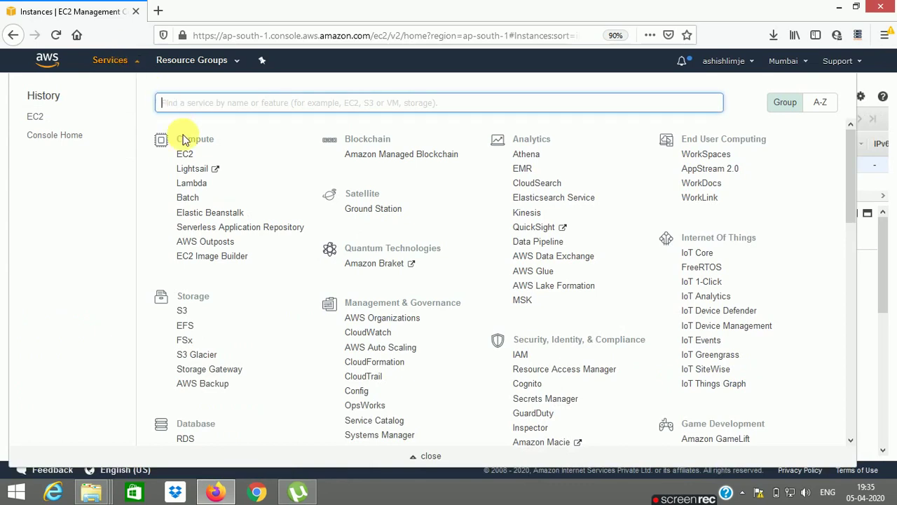
{"action": "left_click", "coordinate": [189, 155]}
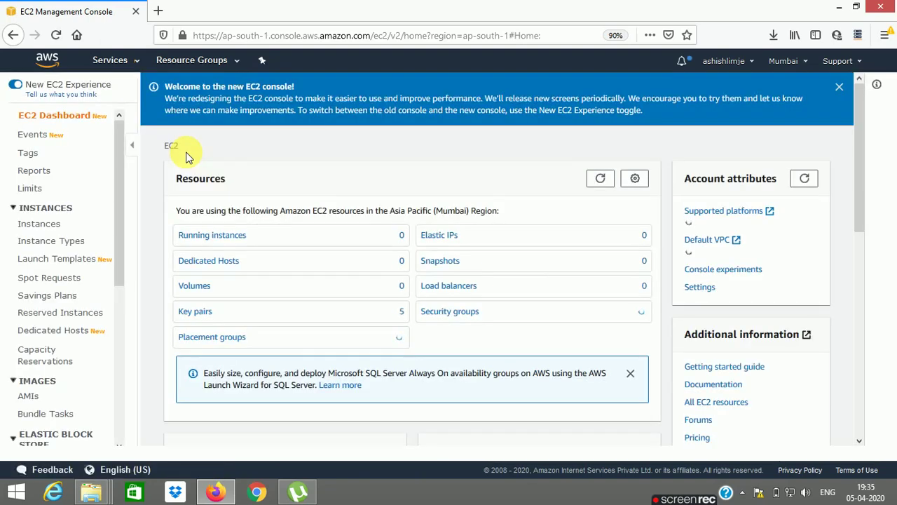
{"action": "left_click", "coordinate": [221, 237]}
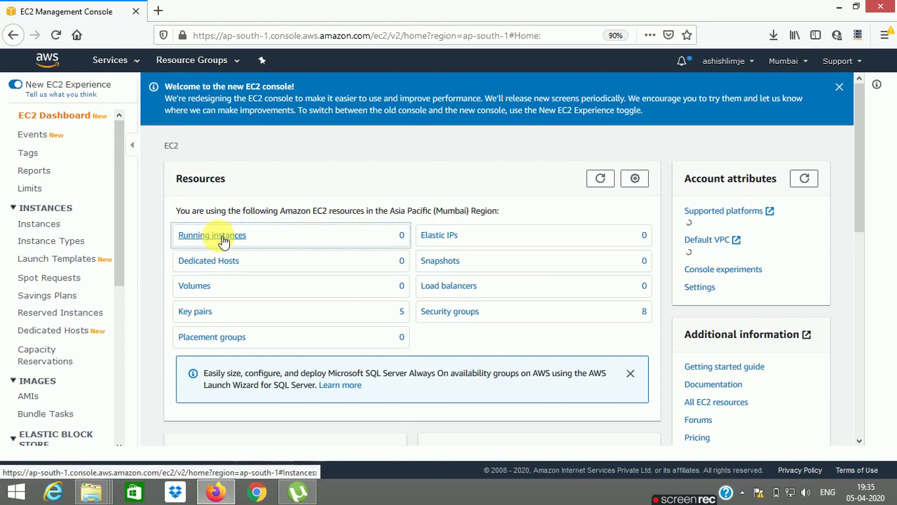